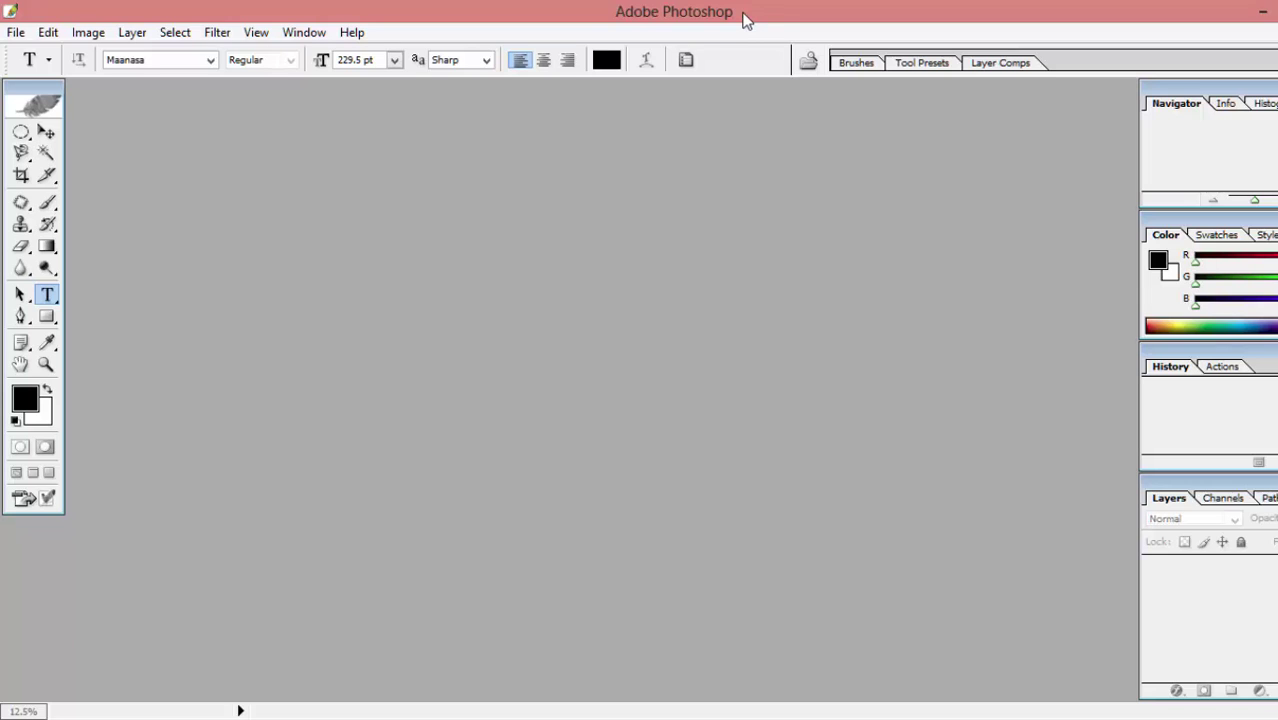
Open the image deepika-padukone-desktop-backgrounds_091542301.jpg from the Desktop and show it in full-screen mode.
{"action": "left_click", "coordinate": [16, 32]}
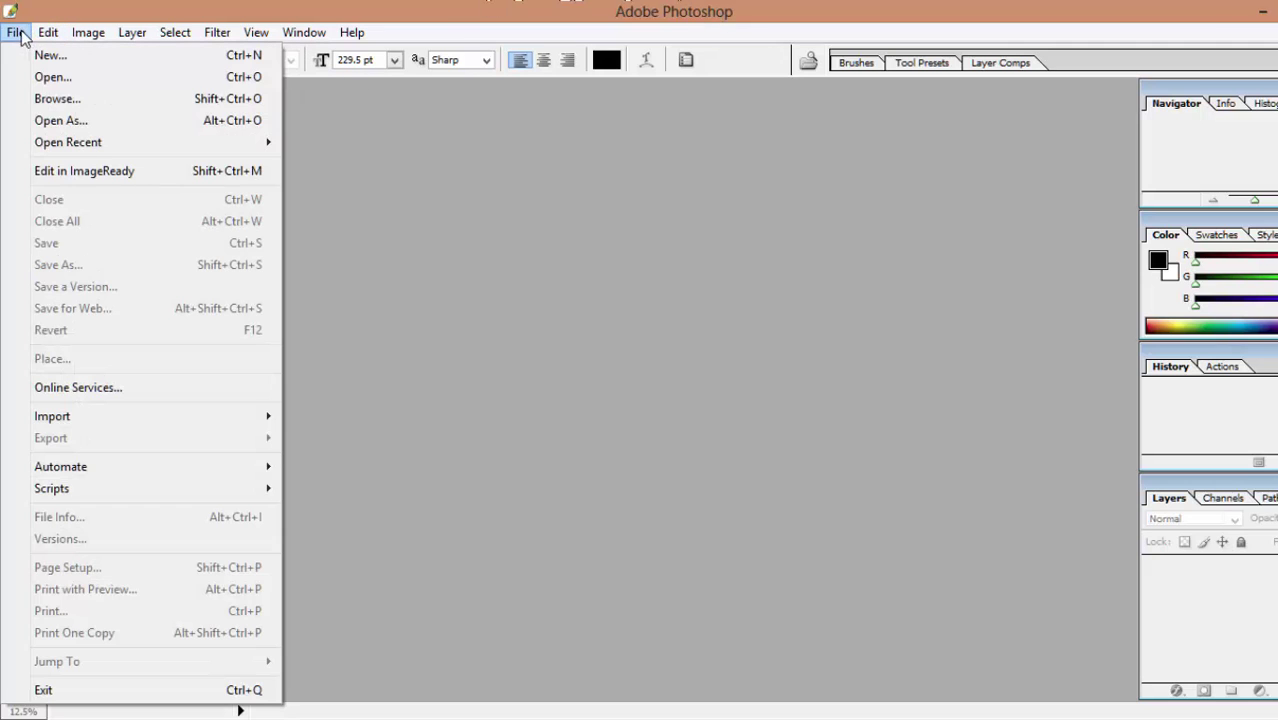
{"action": "left_click", "coordinate": [45, 77]}
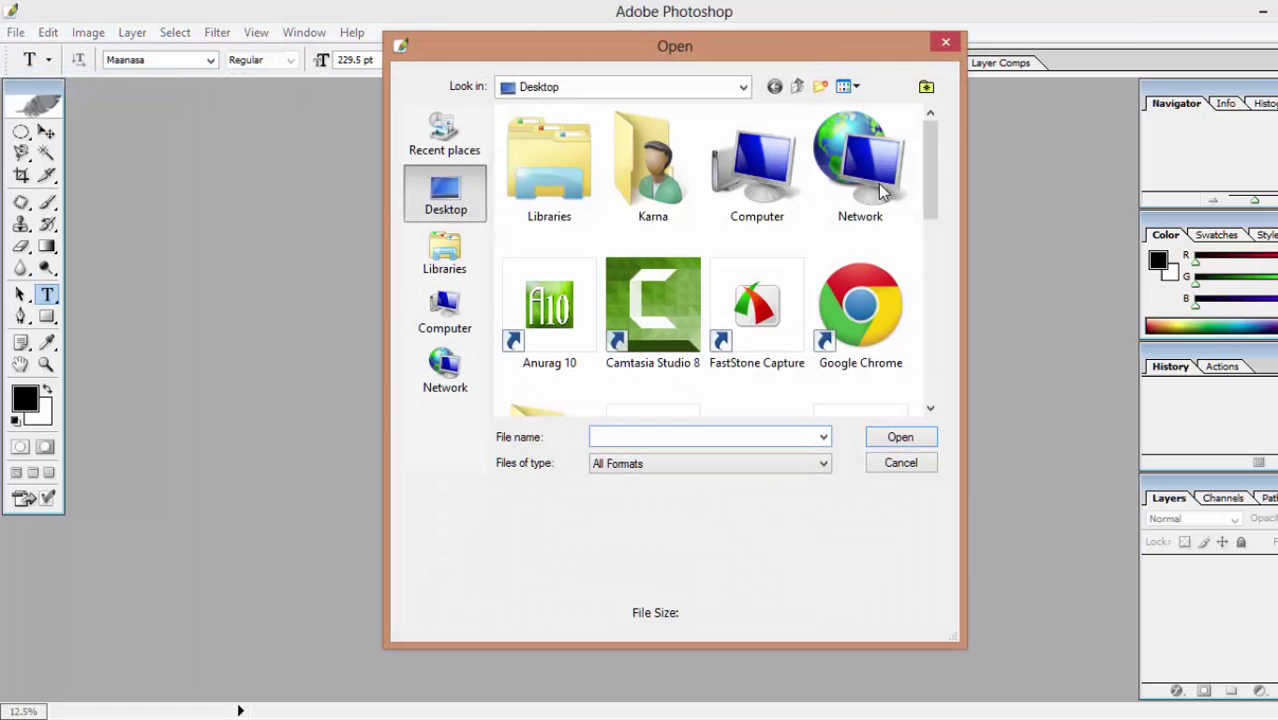
{"action": "left_click_drag", "start_coordinate": [930, 138], "coordinate": [929, 270]}
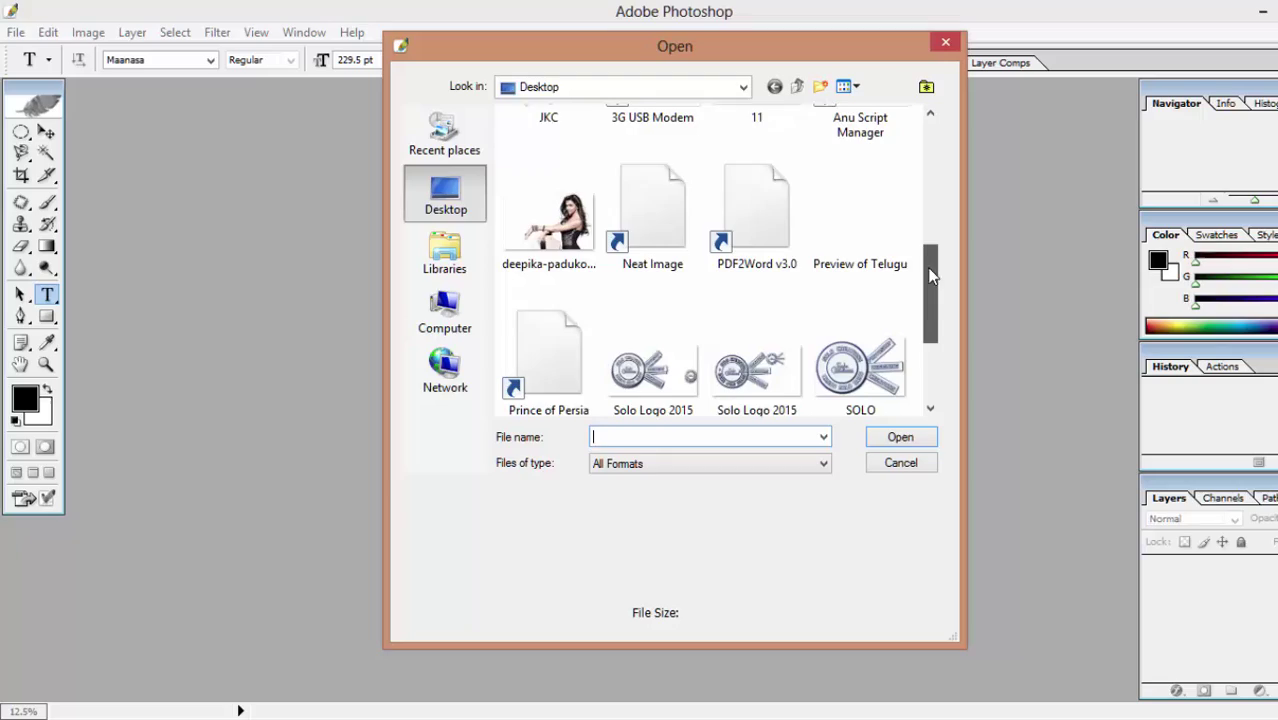
{"action": "double_click", "coordinate": [540, 222]}
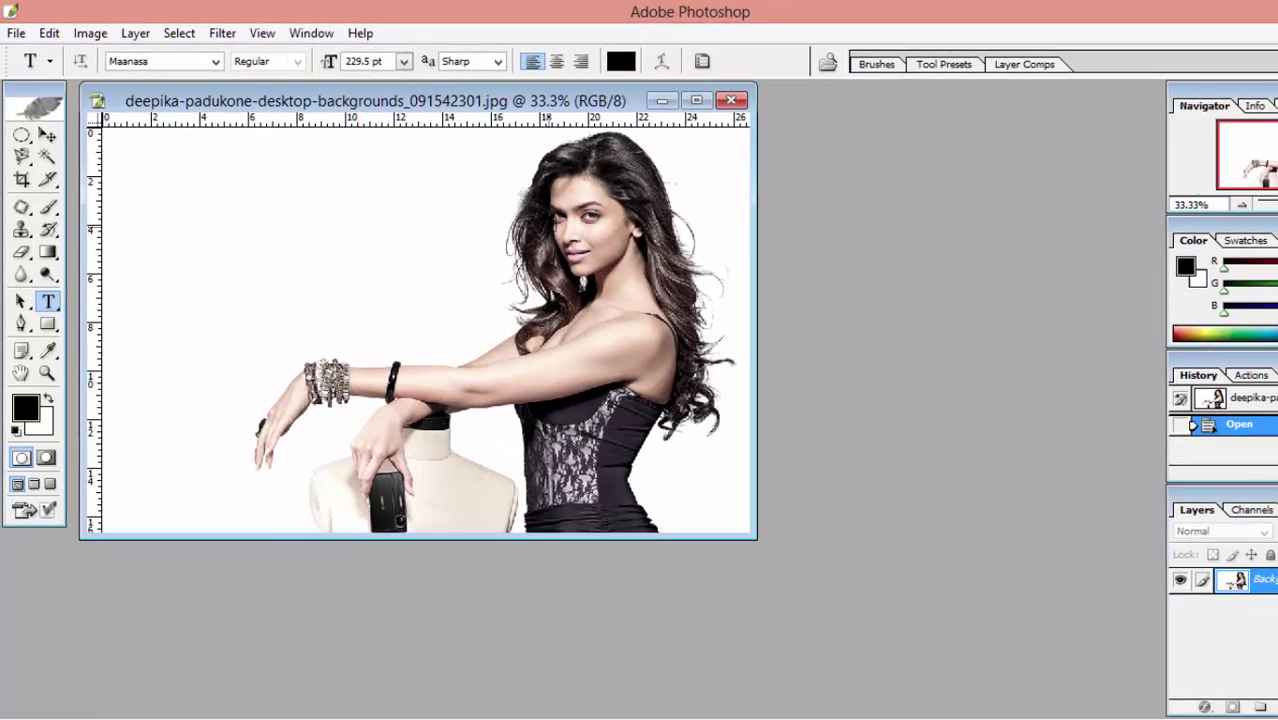
{"action": "key", "text": "f"}
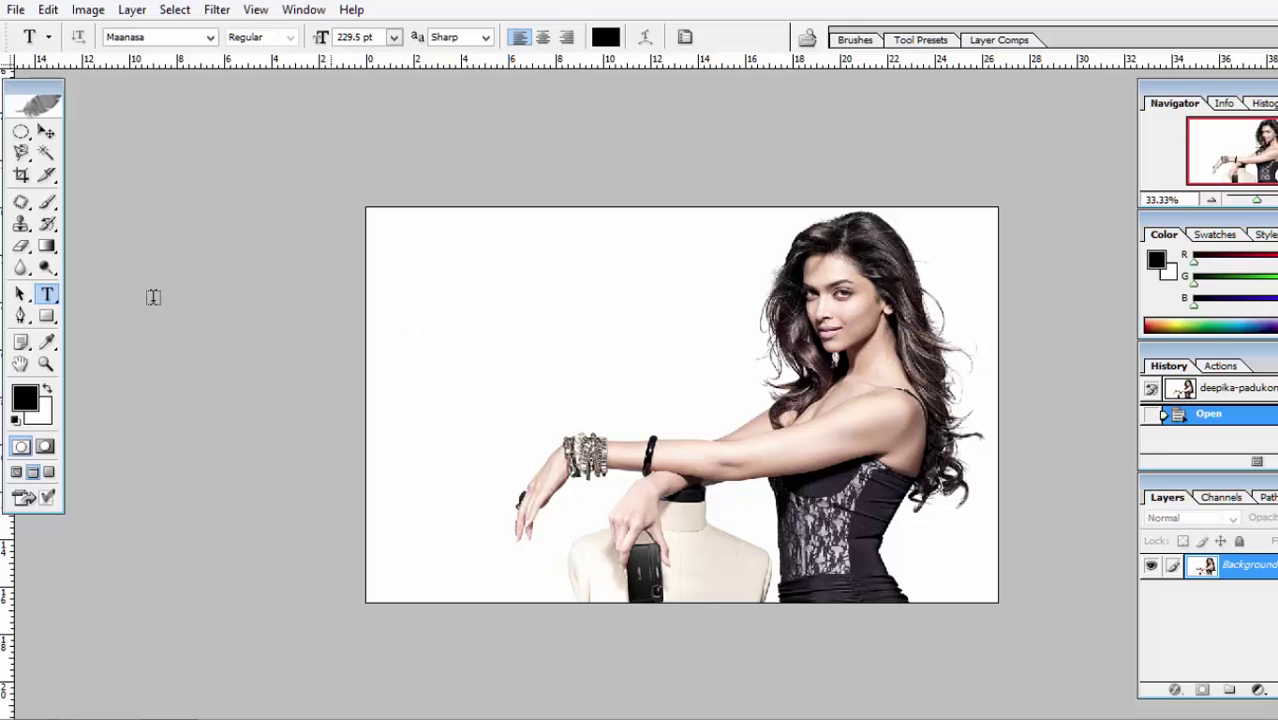
Select the white background and the gap between arm and mannequin with the Magic Wand at tolerance 10, and invert the selection.
{"action": "left_click", "coordinate": [46, 153]}
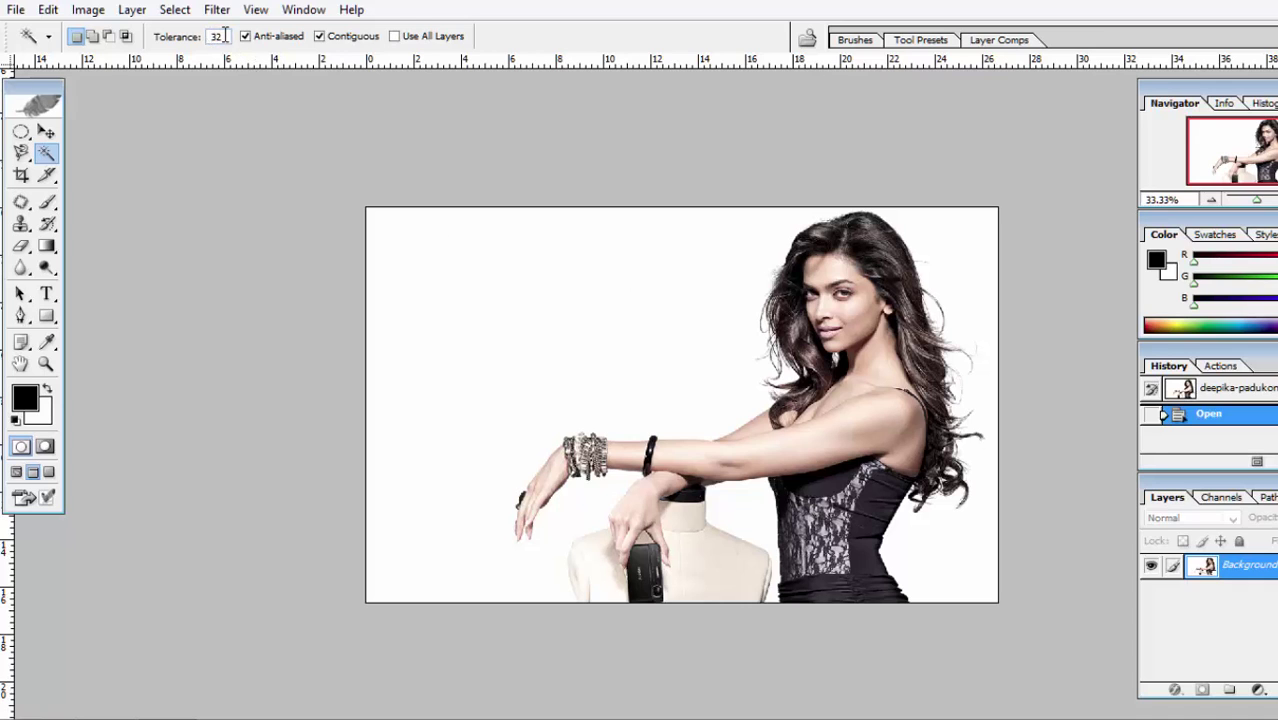
{"action": "type", "text": "10"}
{"action": "left_click", "coordinate": [92, 36]}
{"action": "left_click", "coordinate": [599, 388]}
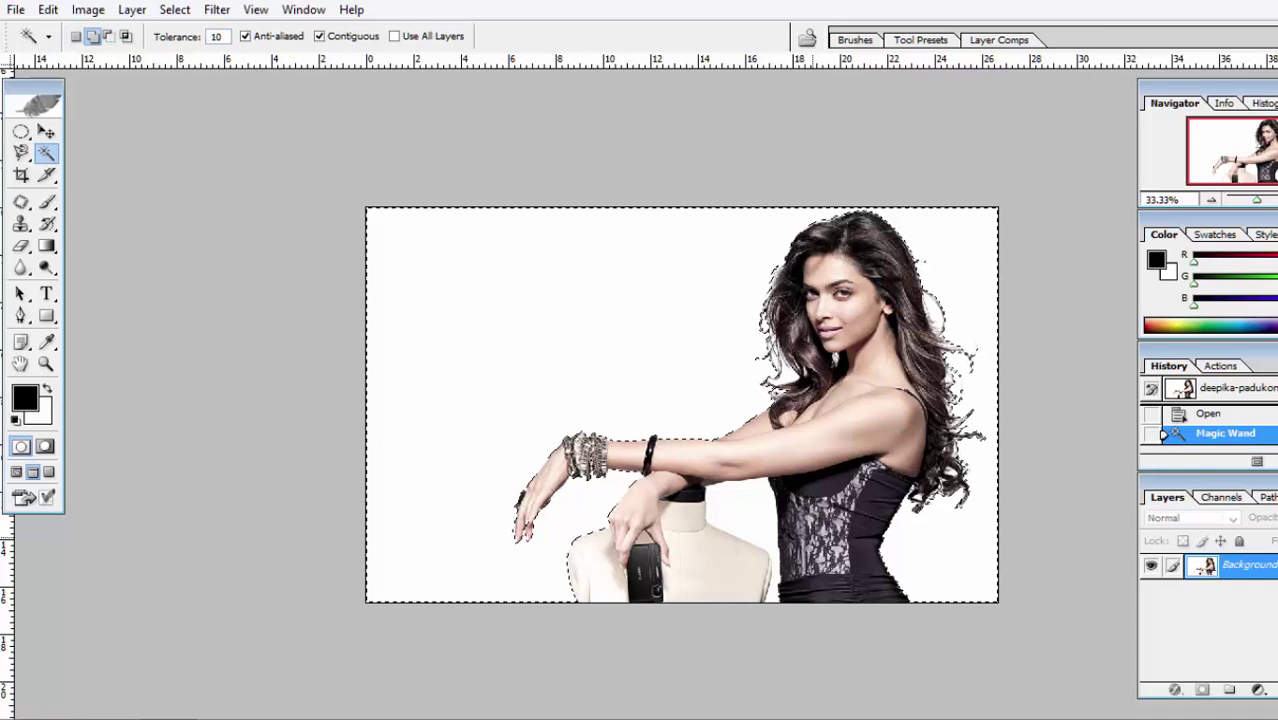
{"action": "left_click", "coordinate": [737, 519]}
{"action": "key", "text": "ctrl+shift+i"}
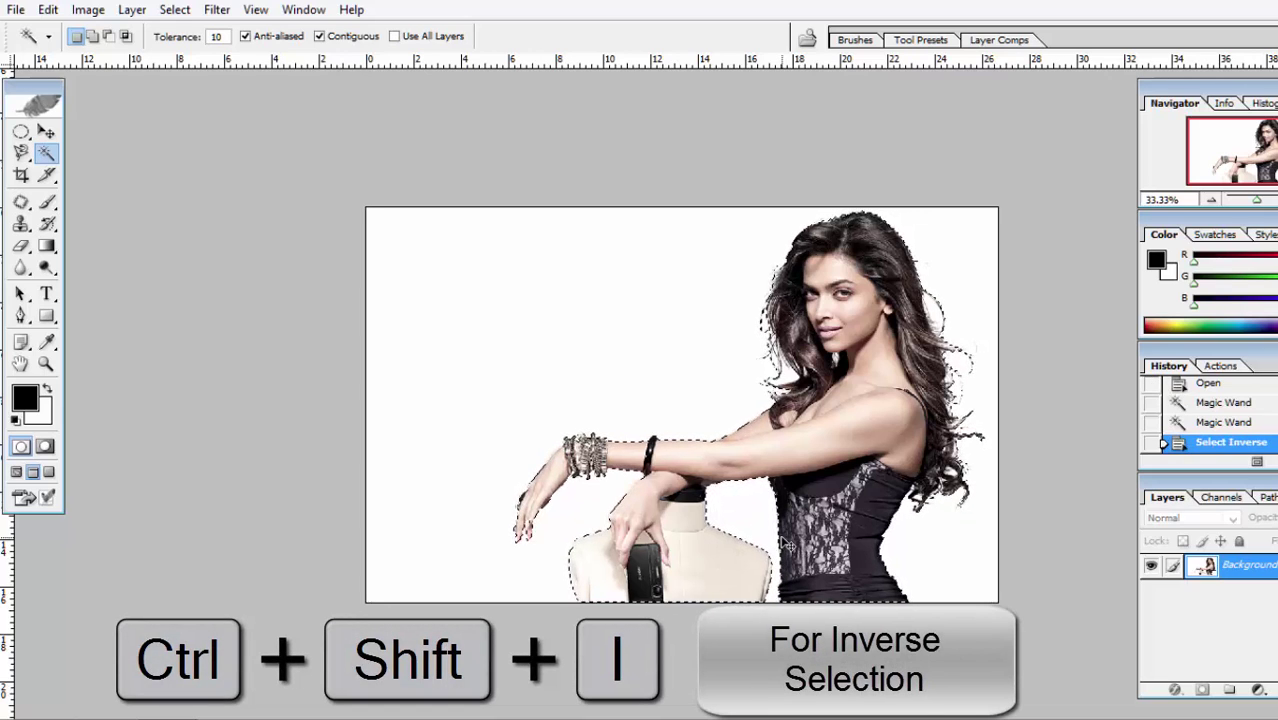
Examine the selection edge around the woman's hair and arms at 100% zoom.
{"action": "key", "text": "ctrl+alt+0"}
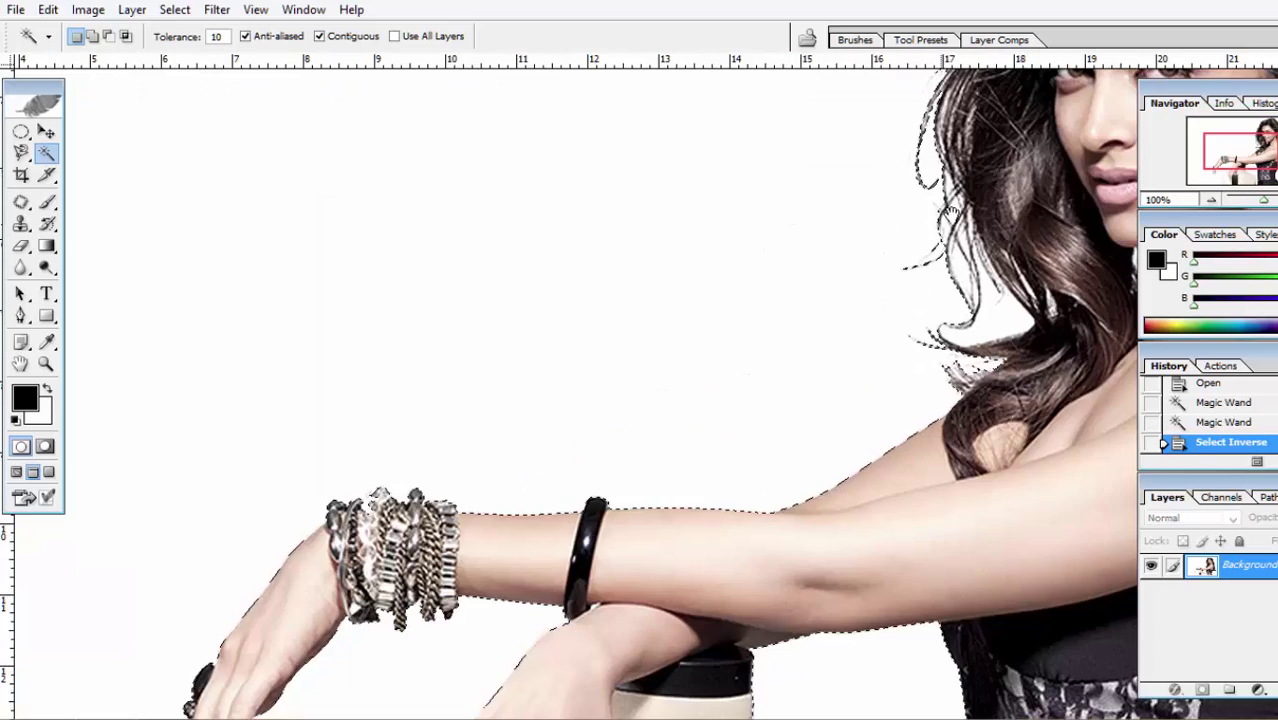
{"action": "left_click_drag", "start_coordinate": [950, 212], "coordinate": [577, 469]}
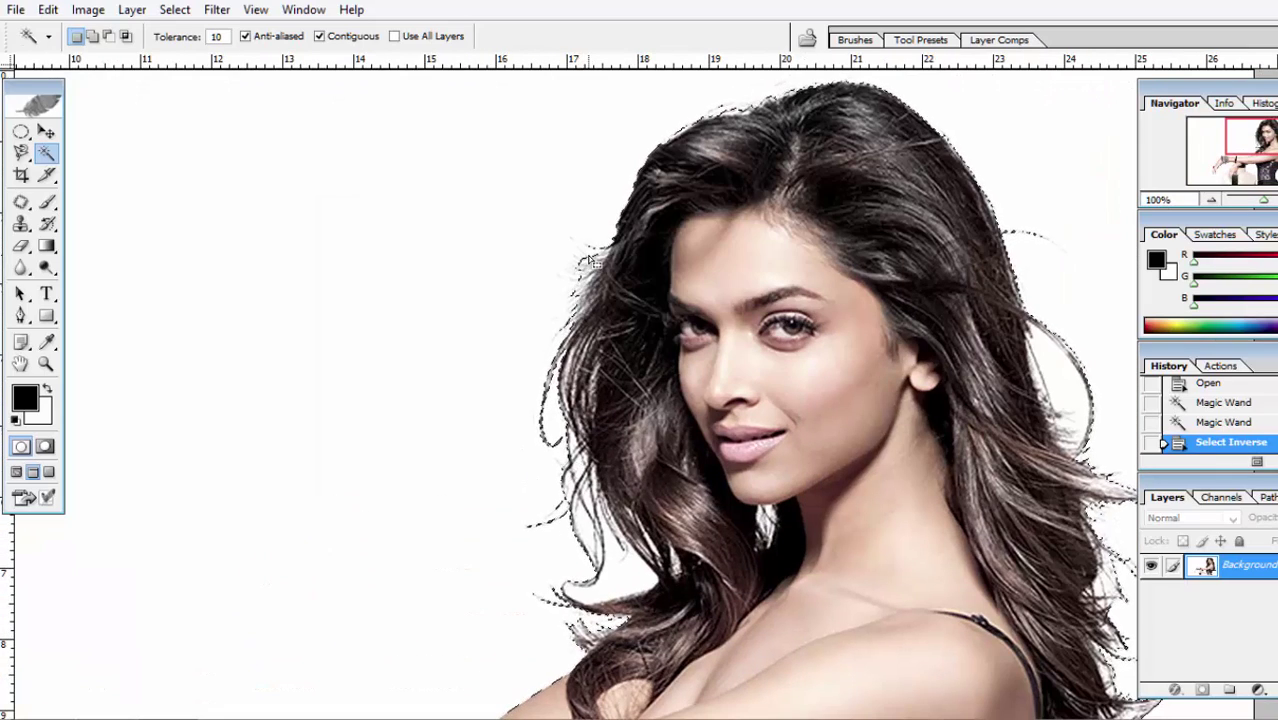
{"action": "left_click_drag", "start_coordinate": [780, 142], "coordinate": [581, 171]}
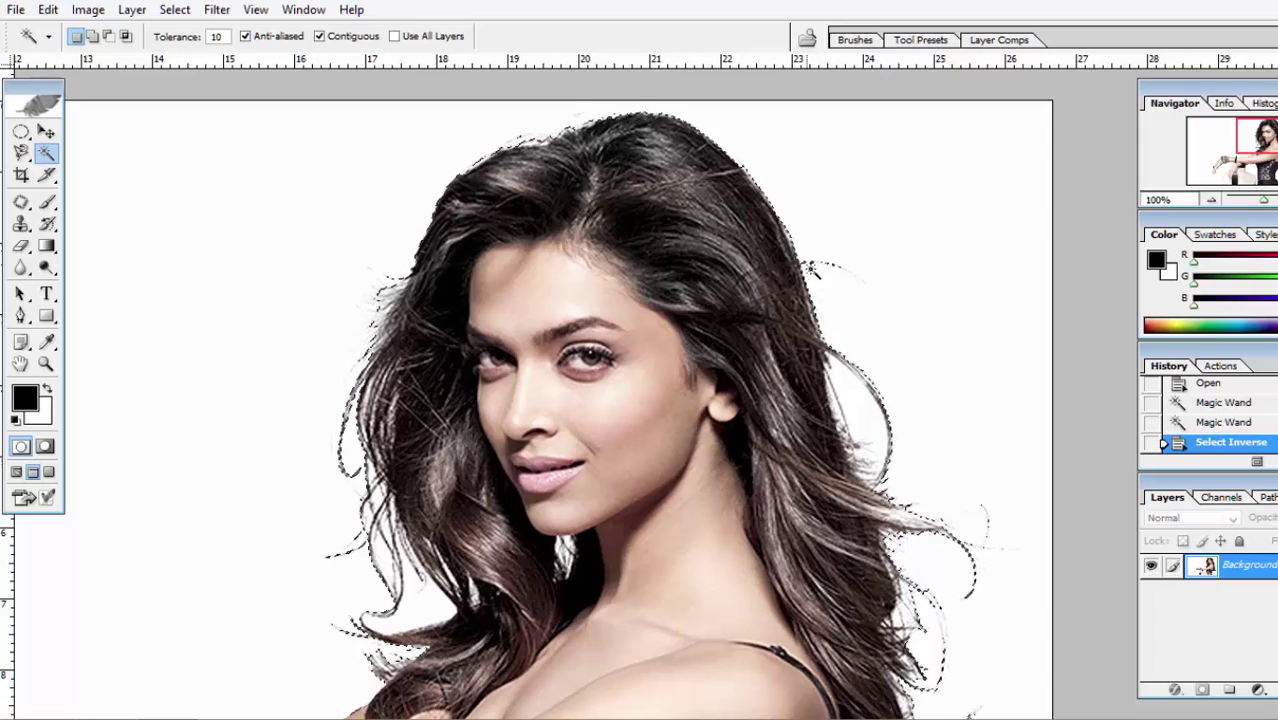
{"action": "left_click_drag", "start_coordinate": [916, 577], "coordinate": [864, 402]}
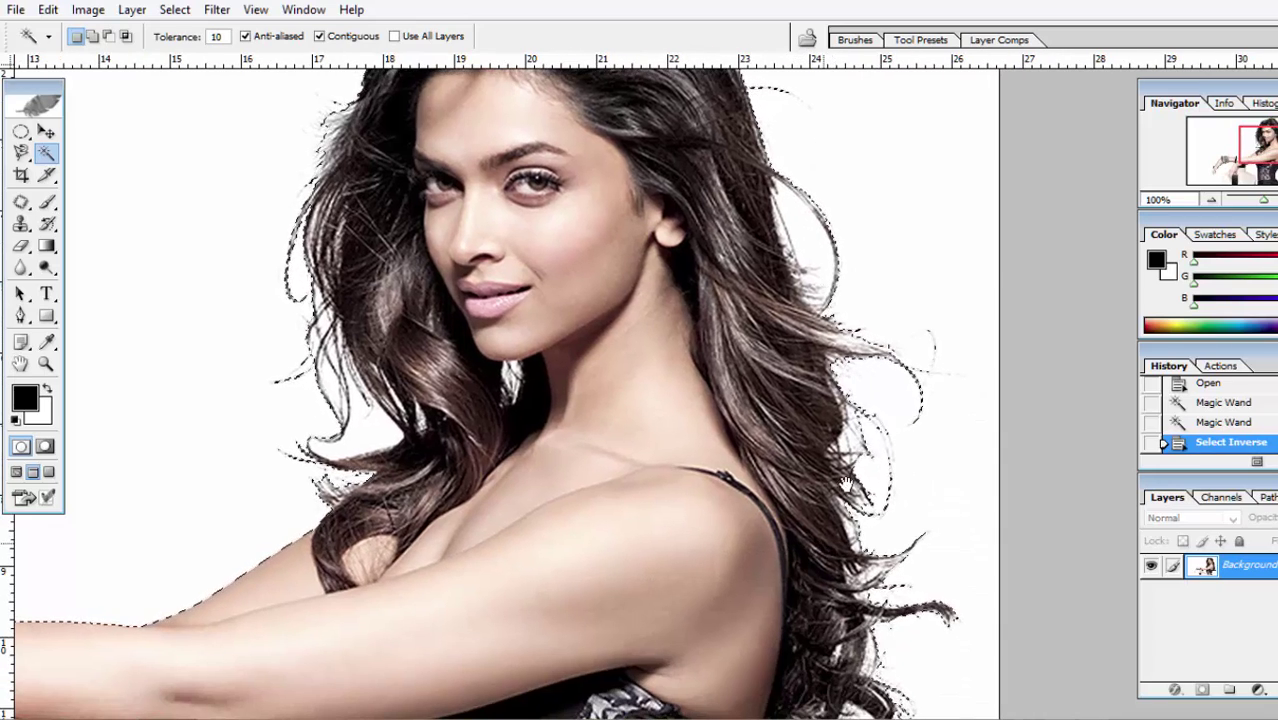
{"action": "left_click_drag", "start_coordinate": [565, 540], "coordinate": [825, 613]}
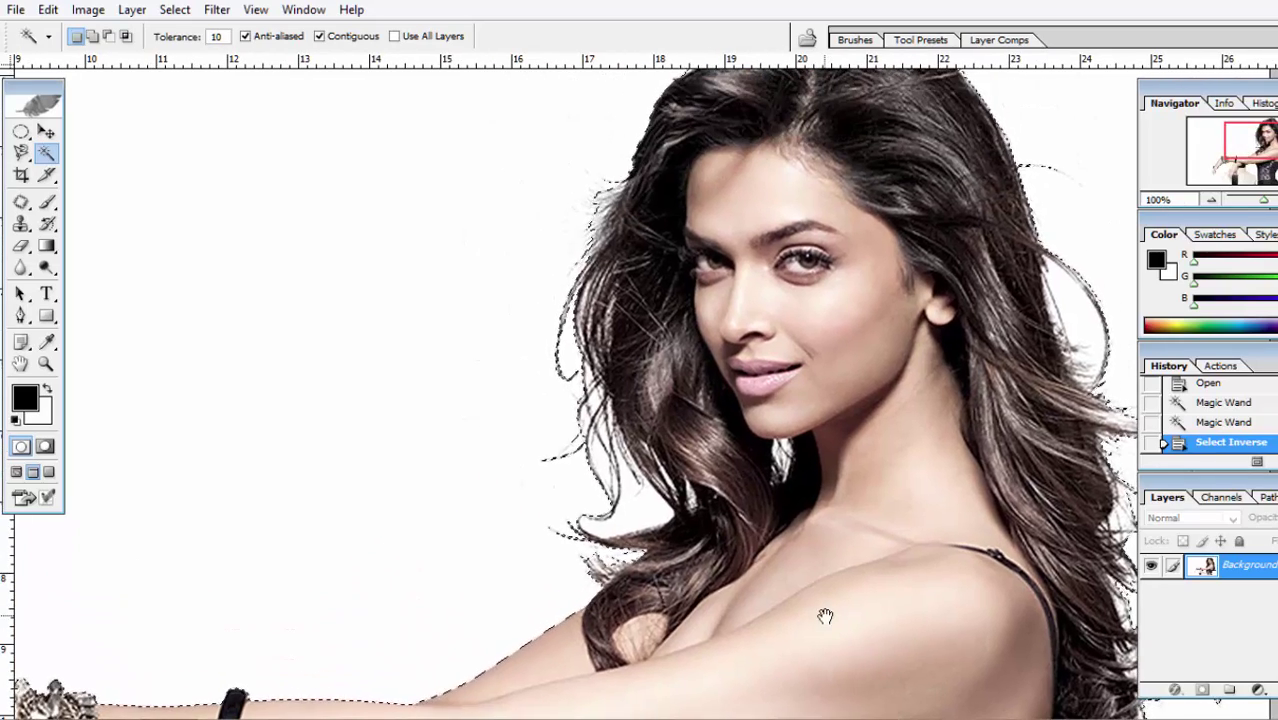
{"action": "key", "text": "ctrl+minus"}
{"action": "key", "text": "ctrl+minus"}
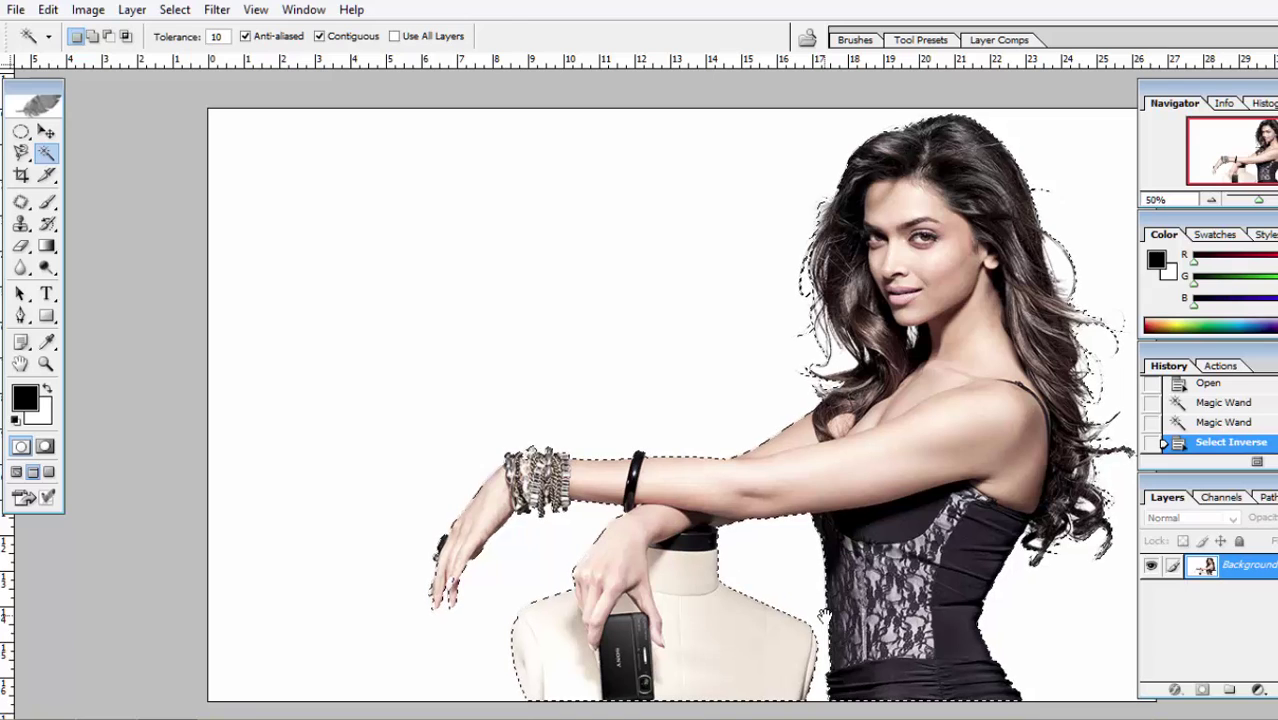
Add a loose area around all the hair, including the lower curls, to the selection with the Polygonal Lasso.
{"action": "key", "text": "p"}
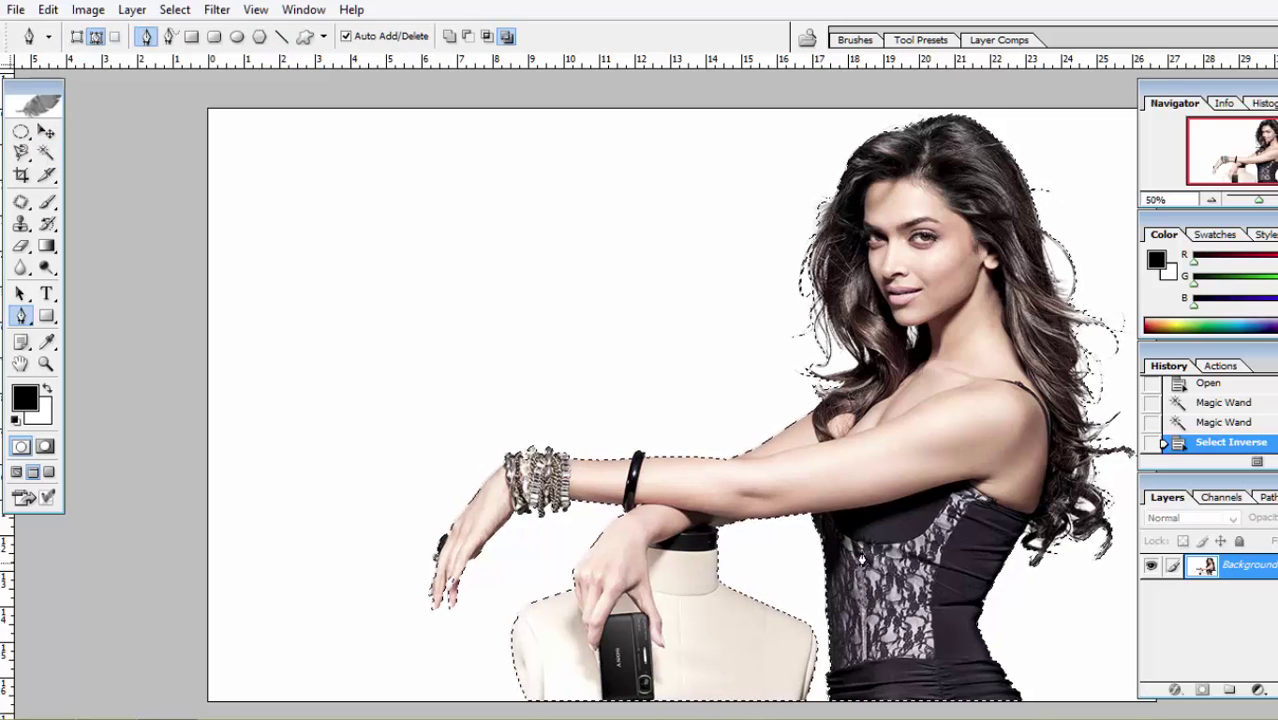
{"action": "key", "text": "l"}
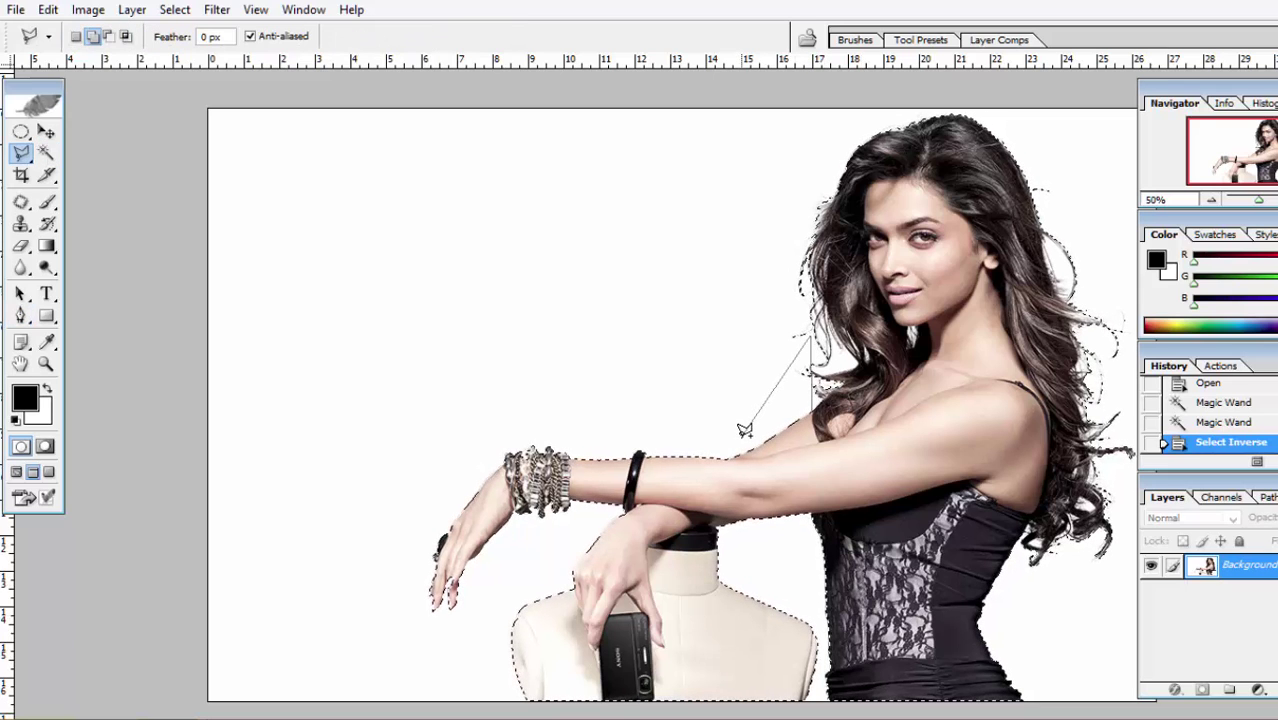
{"action": "left_click", "coordinate": [845, 345]}
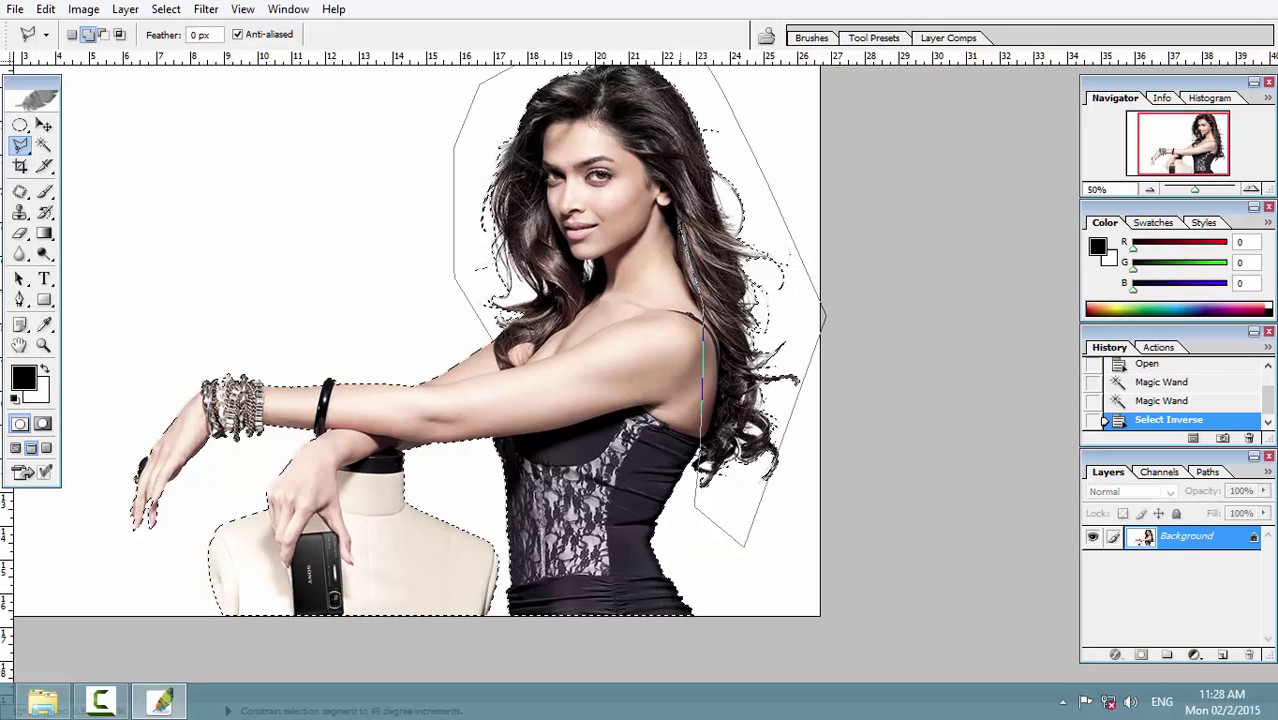
{"action": "left_click", "coordinate": [493, 333]}
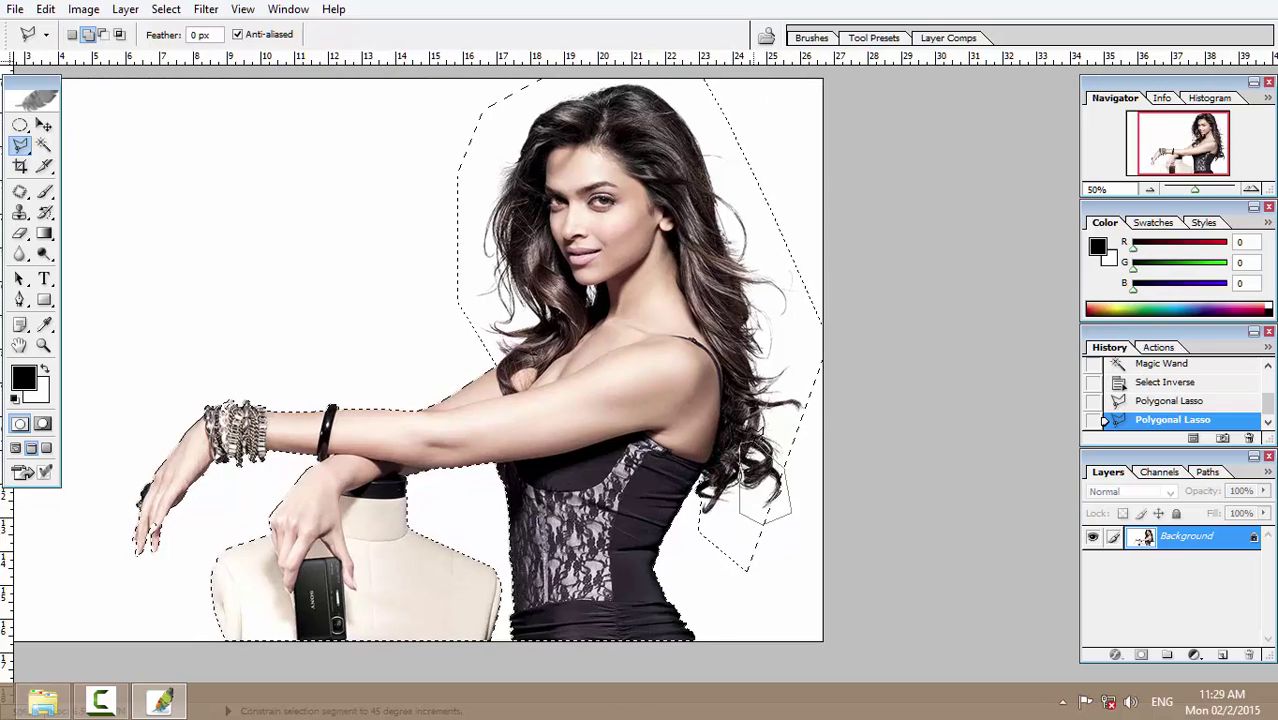
{"action": "left_click_drag", "start_coordinate": [597, 397], "coordinate": [761, 413]}
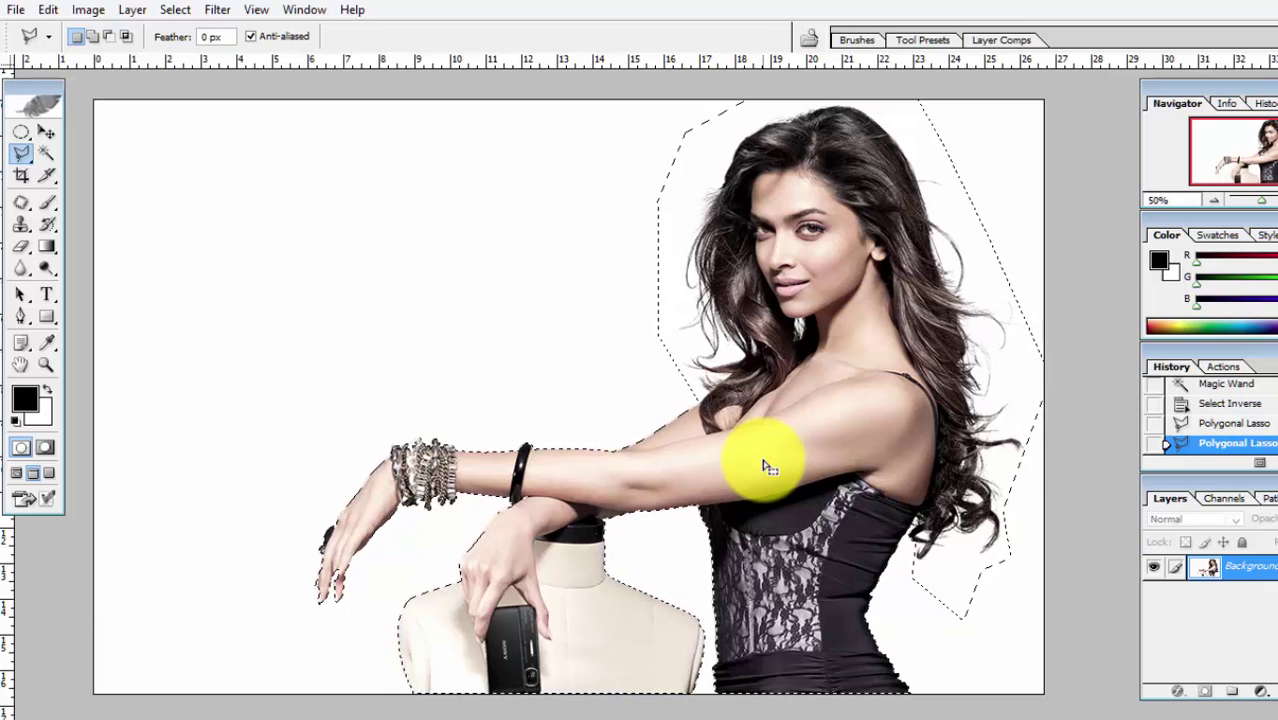
Open the landscape photography (167).jpg from the =Desktop Wallpapers folder on the wallpapers (I:) drive.
{"action": "key", "text": "ctrl+o"}
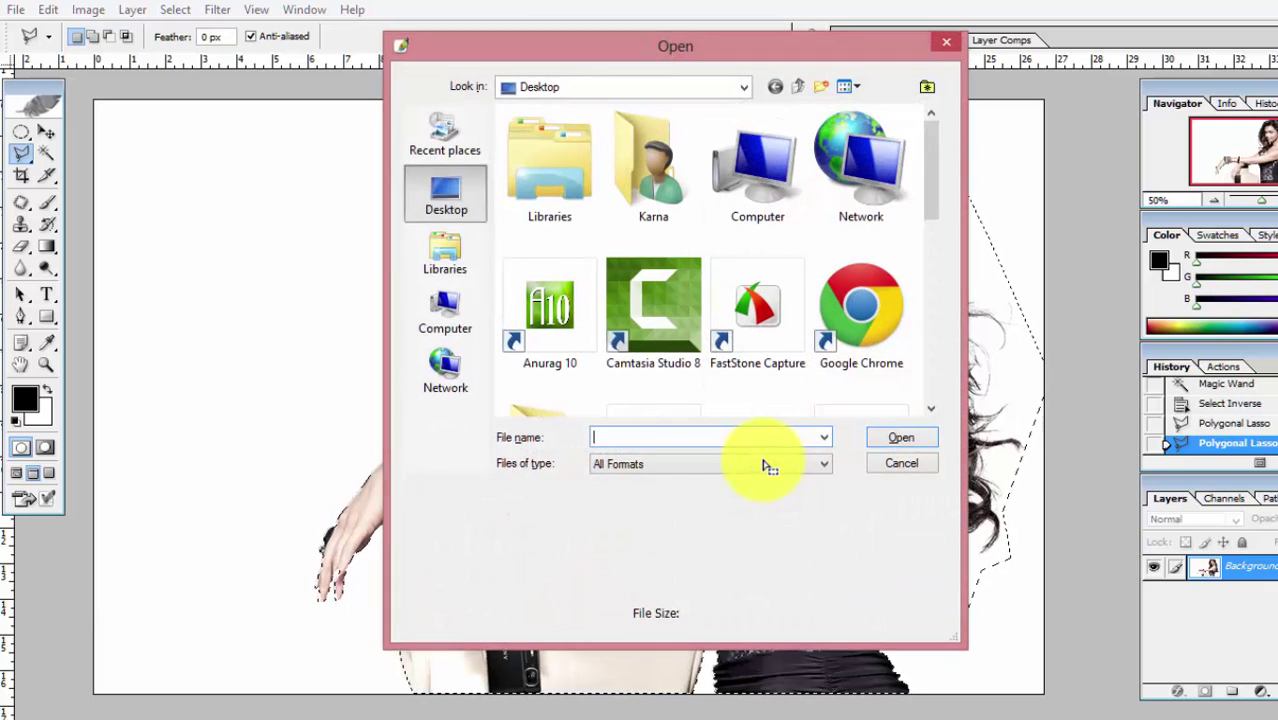
{"action": "left_click", "coordinate": [443, 316]}
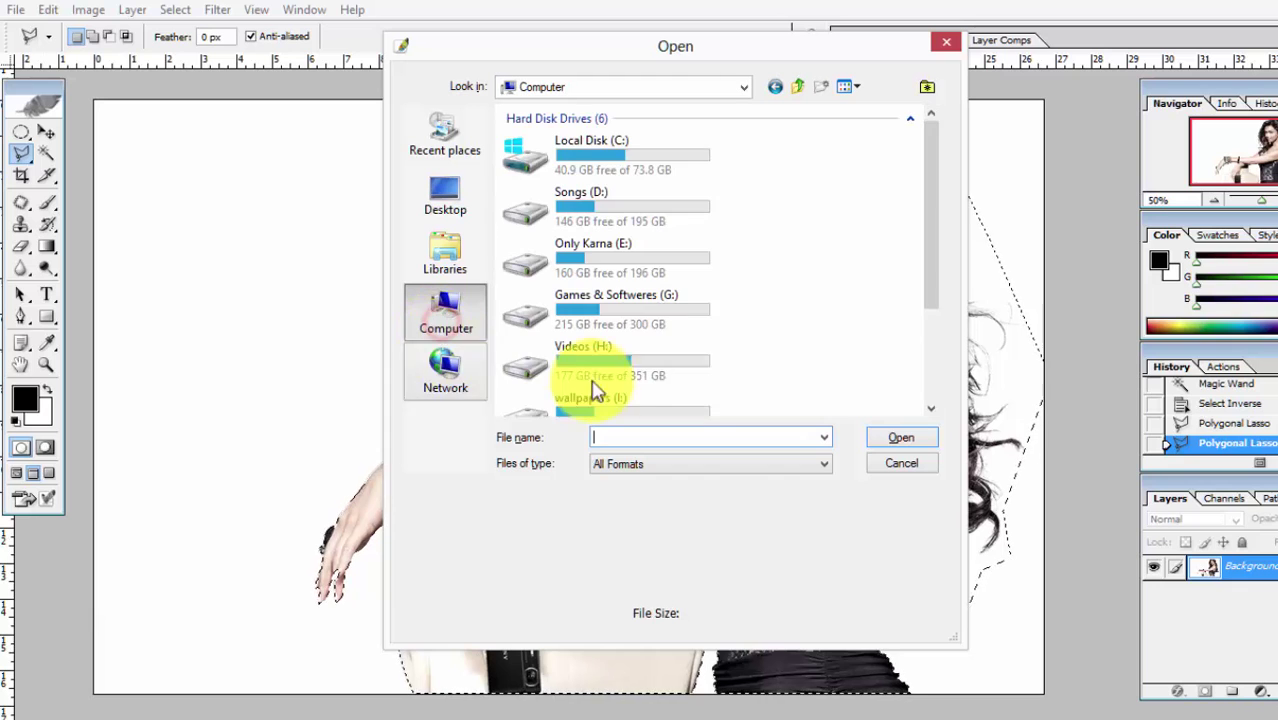
{"action": "left_click", "coordinate": [673, 354]}
{"action": "scroll", "coordinate": [673, 358], "scroll_direction": "down", "scroll_amount": 2}
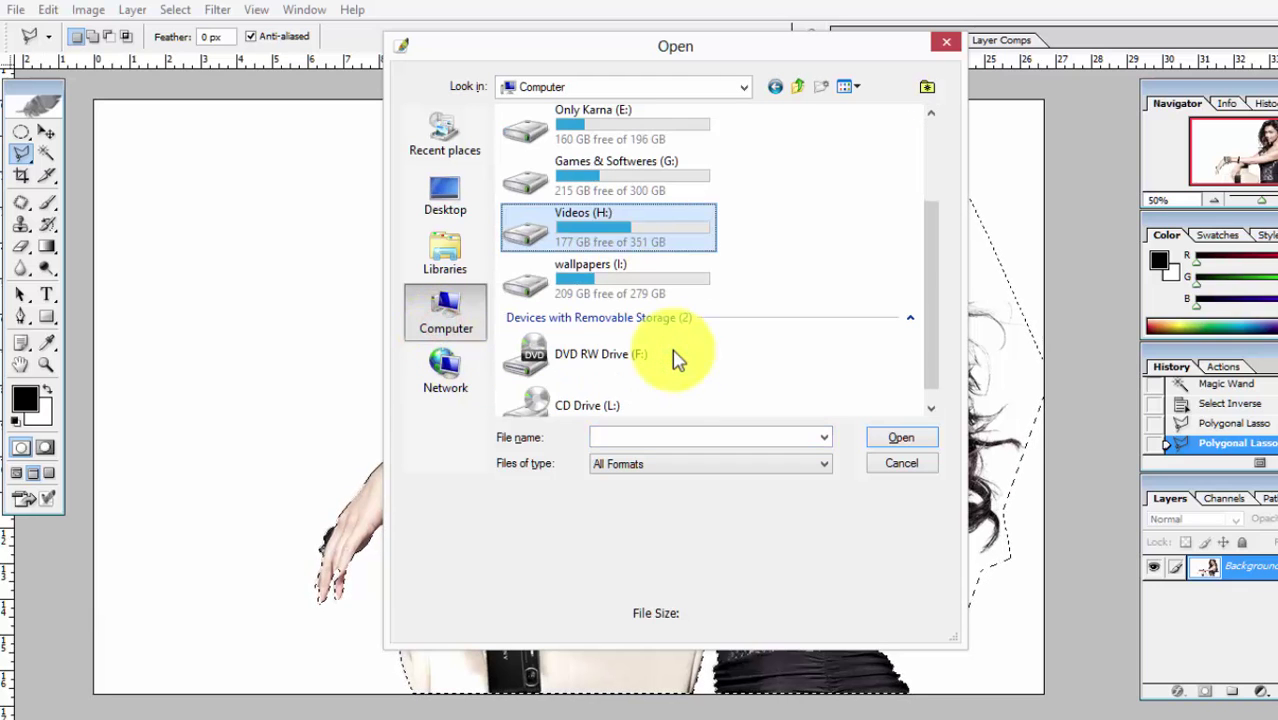
{"action": "double_click", "coordinate": [638, 277]}
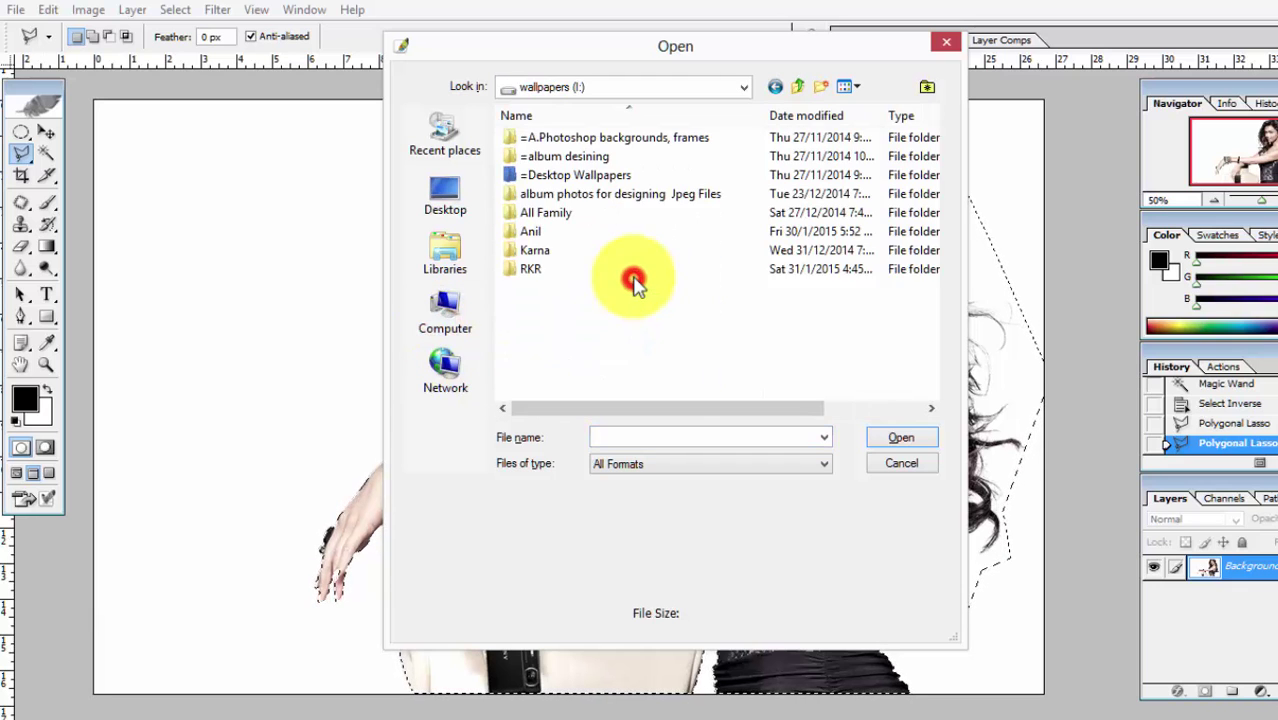
{"action": "double_click", "coordinate": [562, 176]}
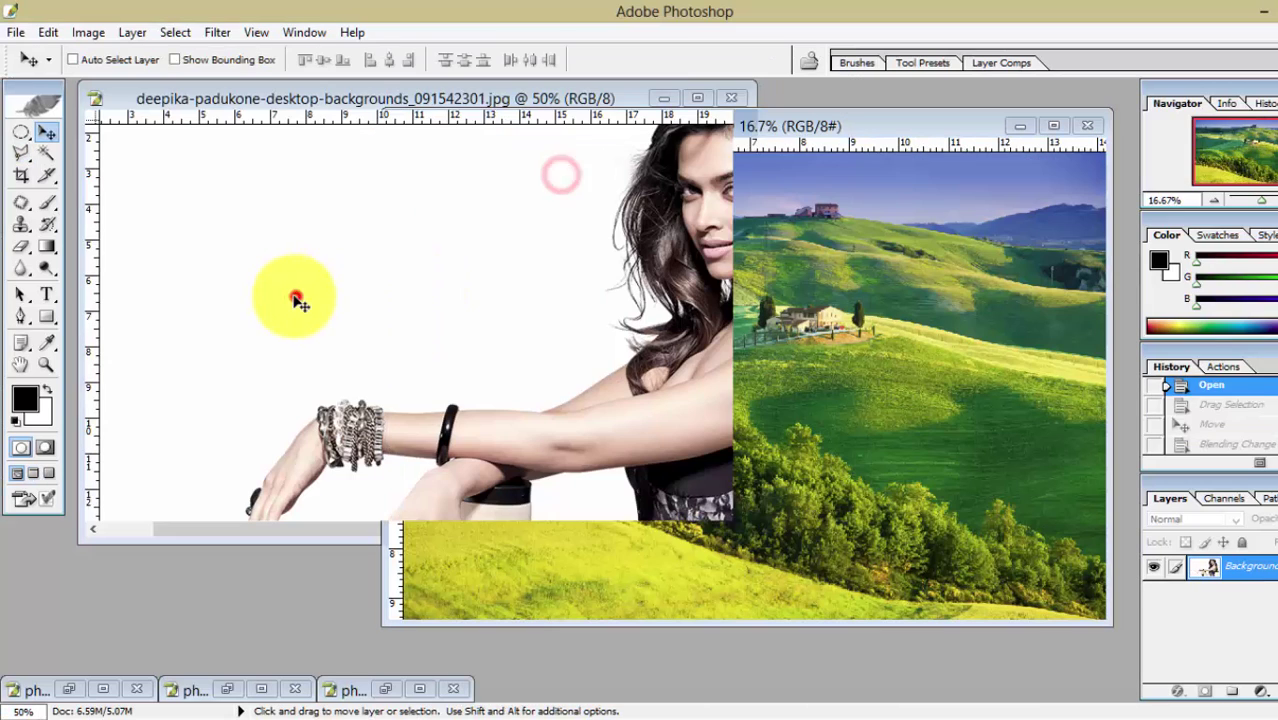
Move the selected woman into the landscape document as a new layer and maximize that document.
{"action": "left_click", "coordinate": [297, 289]}
{"action": "left_click_drag", "start_coordinate": [718, 265], "coordinate": [836, 271]}
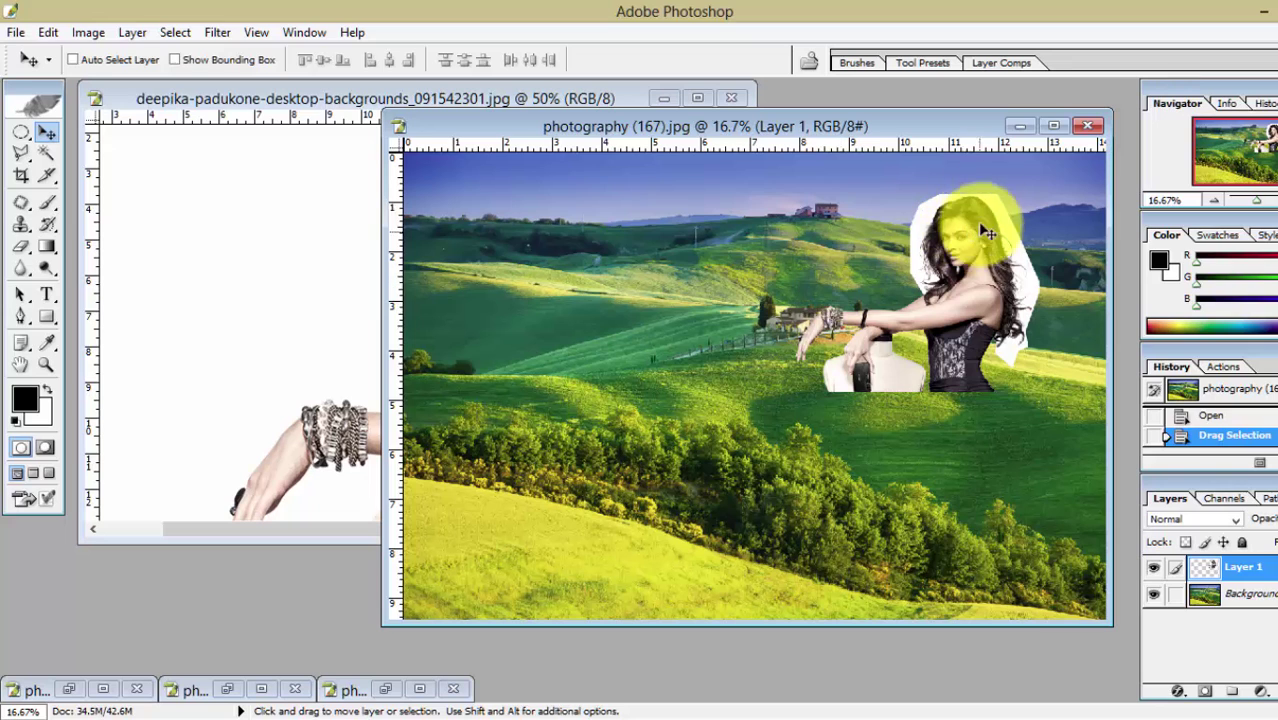
{"action": "left_click", "coordinate": [1048, 128]}
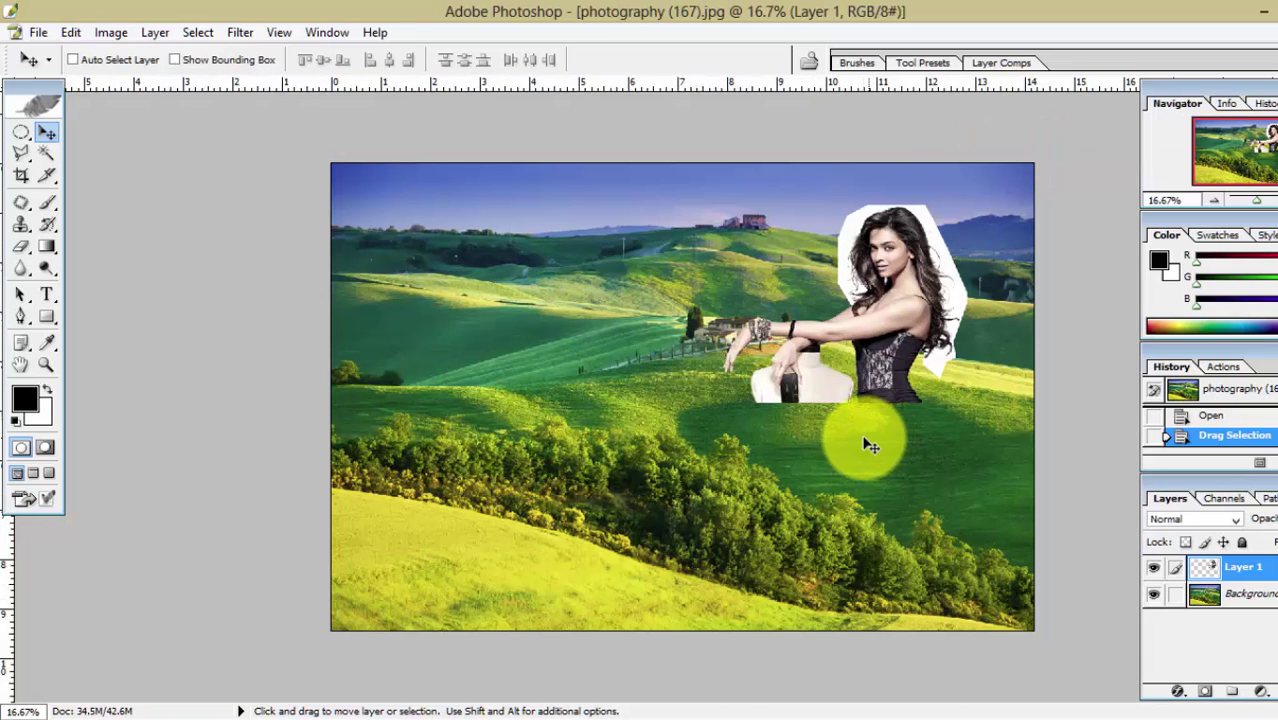
Enlarge the woman to almost the full picture height with Free Transform and align her with the landscape's lower edge.
{"action": "key", "text": "ctrl+t"}
{"action": "left_click_drag", "start_coordinate": [724, 404], "coordinate": [418, 620]}
{"action": "key", "text": "Return"}
{"action": "key", "text": "v"}
{"action": "left_click_drag", "start_coordinate": [793, 485], "coordinate": [755, 463]}
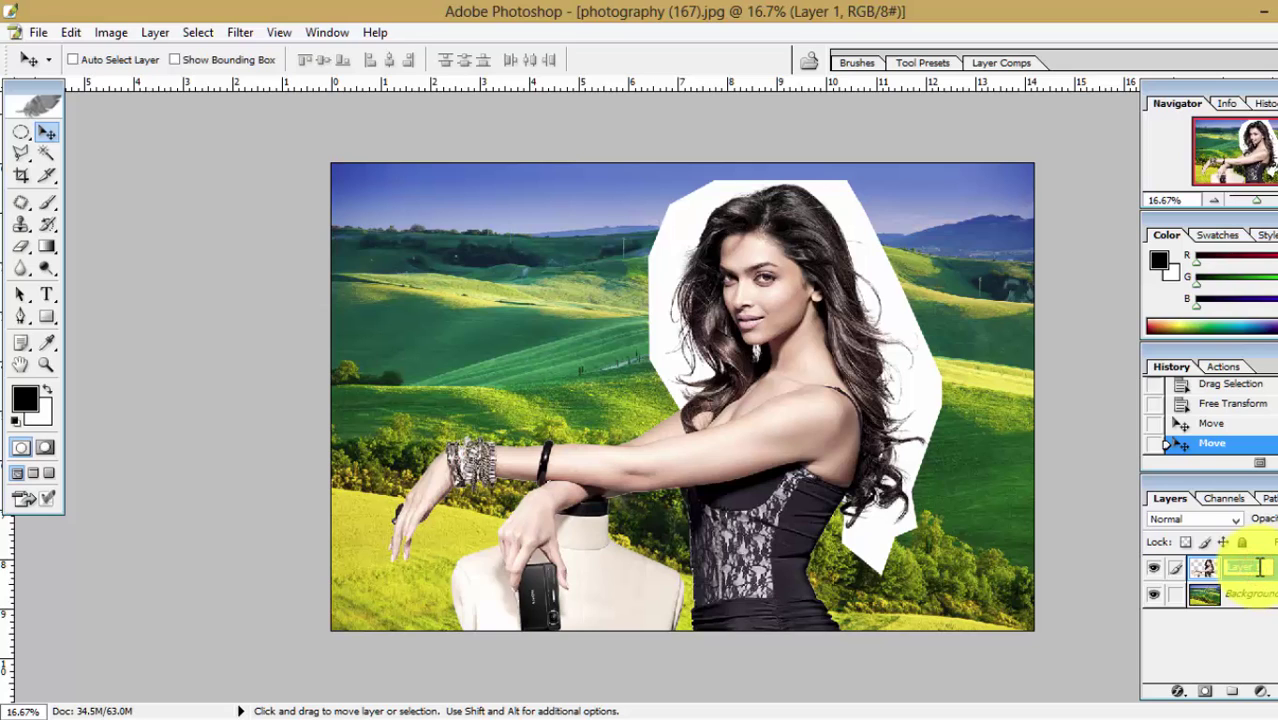
Rename the woman's layer as deepika and duplicate it.
{"action": "type", "text": "ka"}
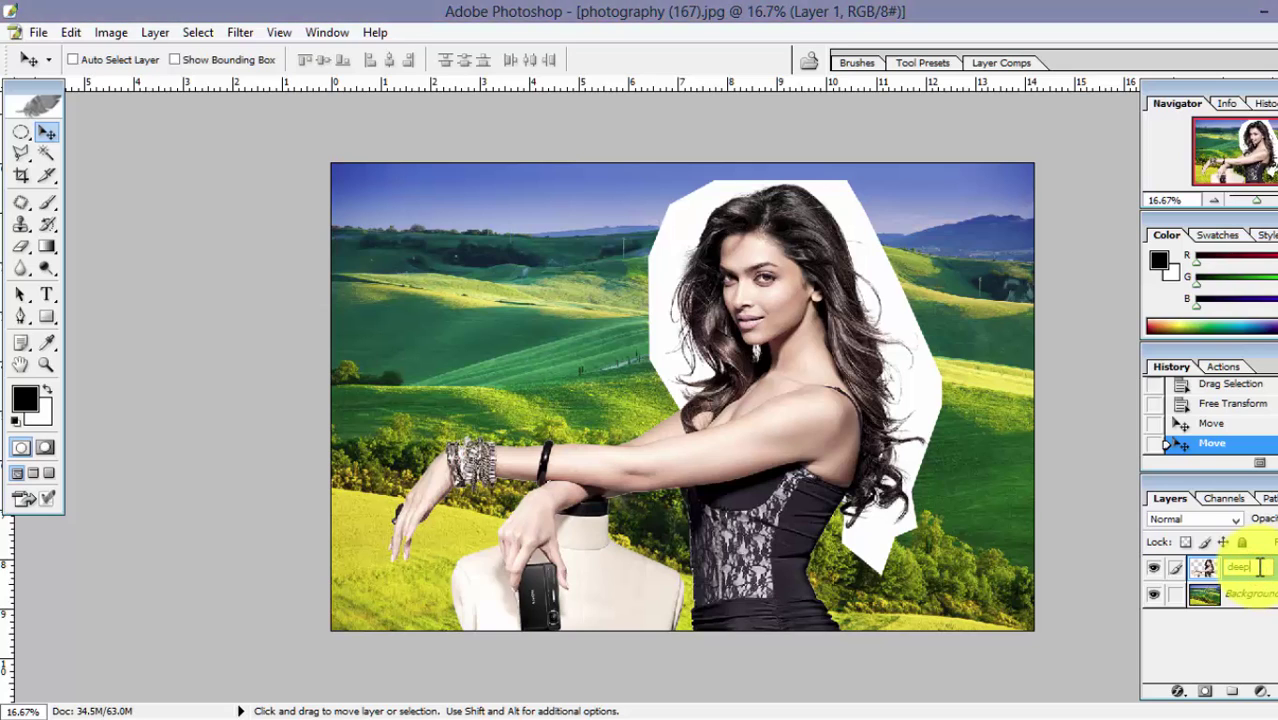
{"action": "key", "text": "Return"}
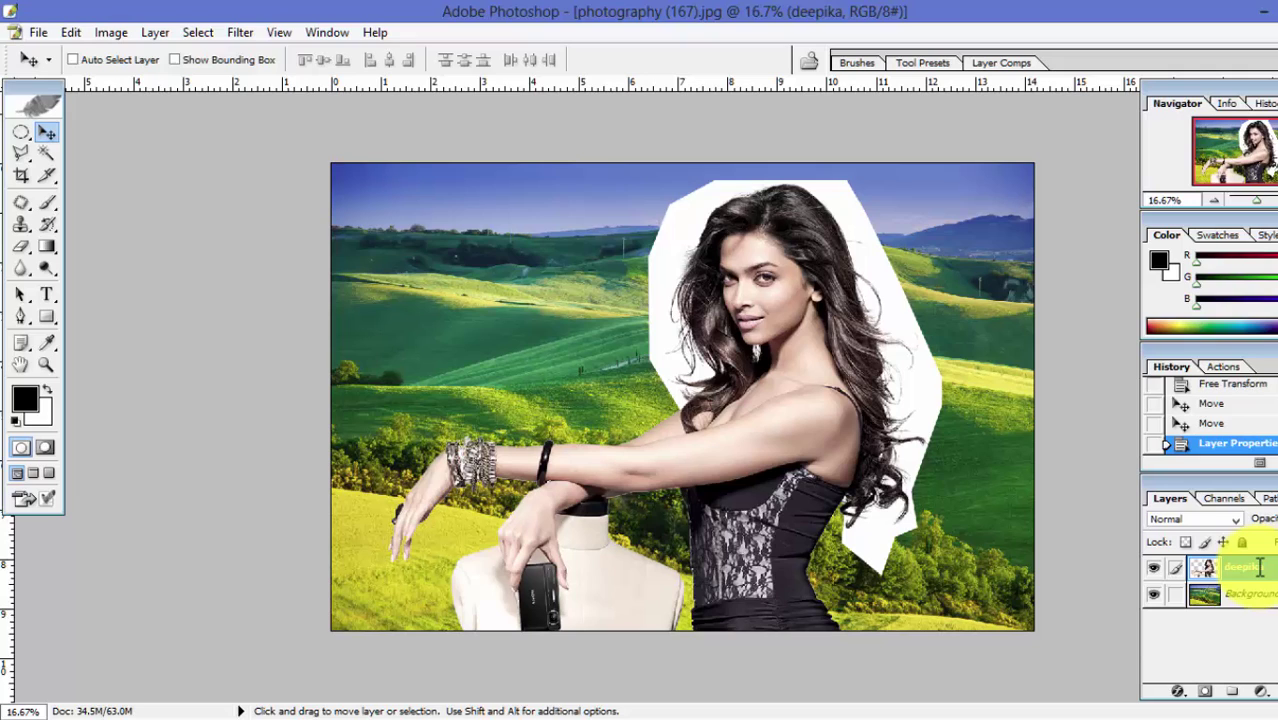
{"action": "key", "text": "ctrl+j"}
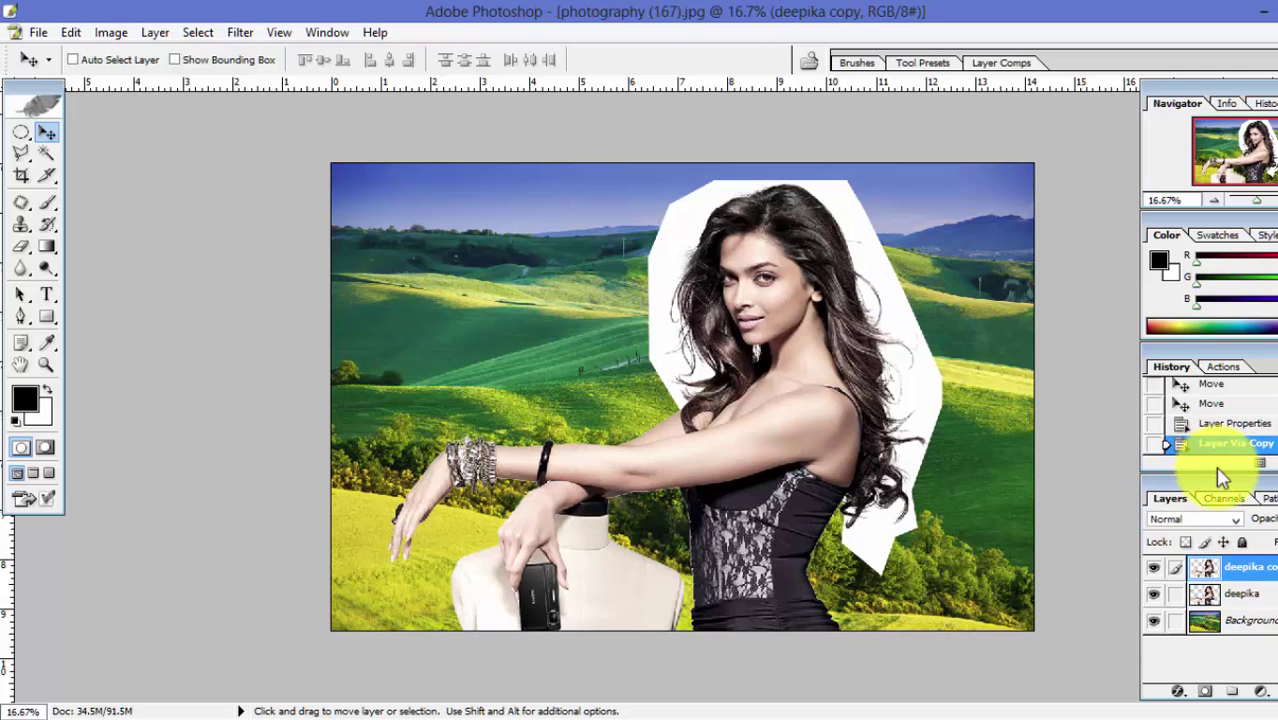
Lay out the layer list so it is fully visible and hide the original deepika layer beneath its copy.
{"action": "left_click_drag", "start_coordinate": [1216, 471], "coordinate": [1133, 285]}
{"action": "left_click", "coordinate": [1226, 114]}
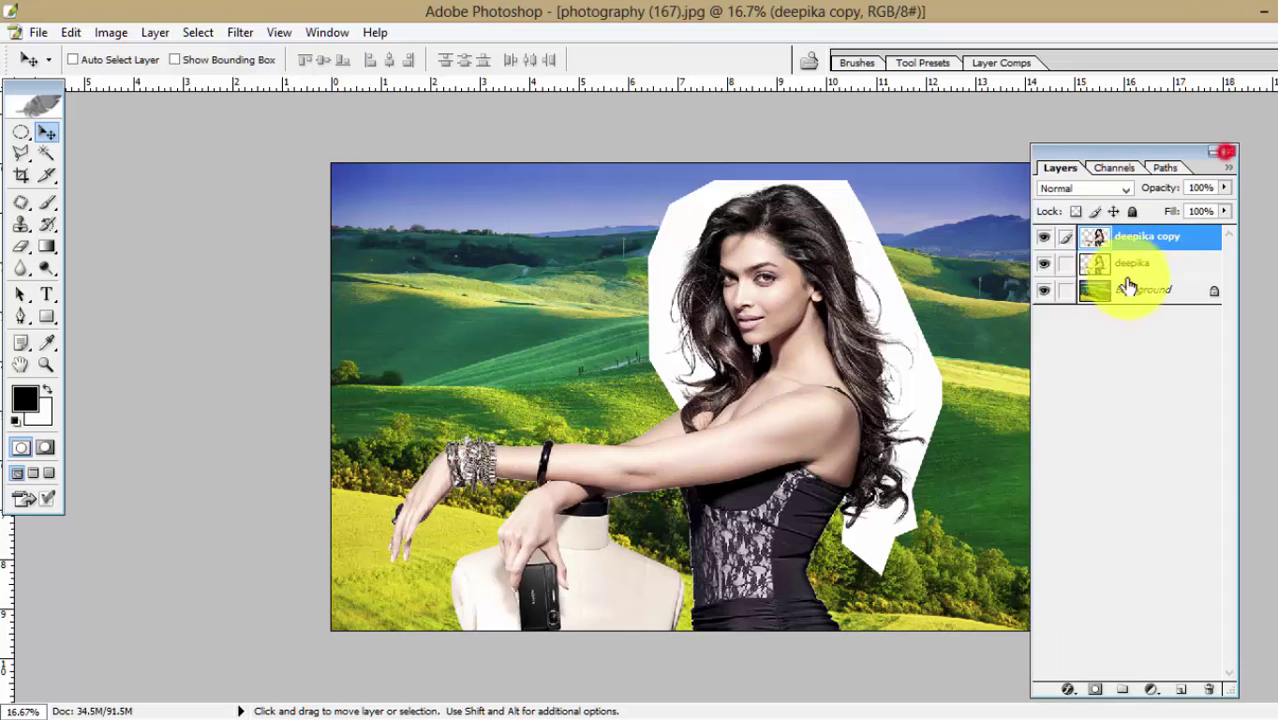
{"action": "left_click", "coordinate": [1045, 262]}
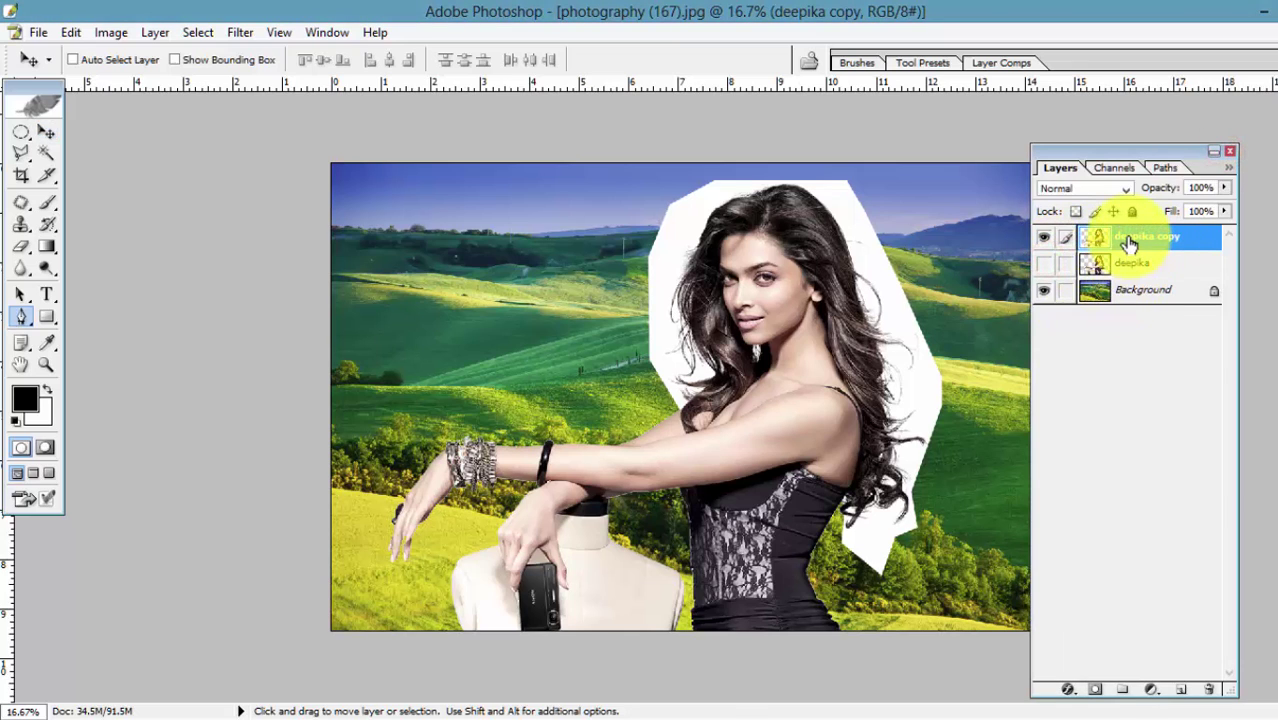
Trace a Pen path along the inner edge of the hair, from the back over the shoulder and around the face to the chest.
{"action": "key", "text": "p"}
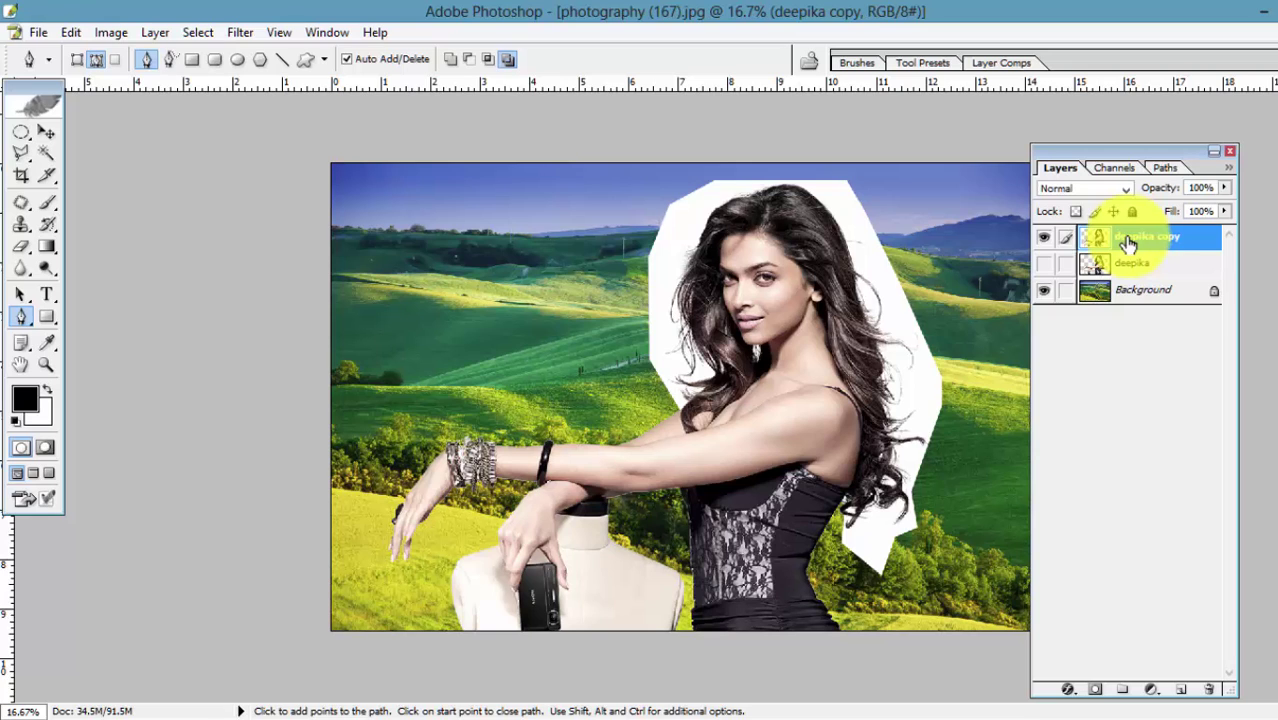
{"action": "left_click", "coordinate": [833, 525]}
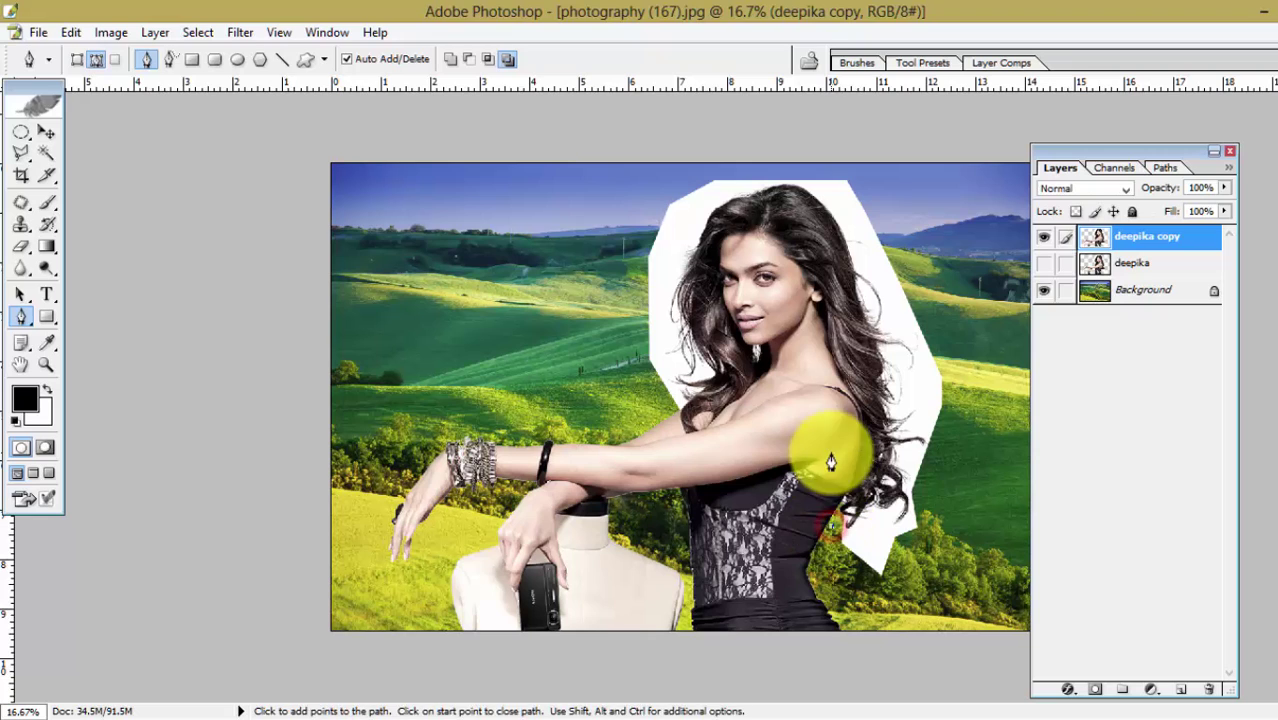
{"action": "left_click", "coordinate": [848, 484]}
{"action": "left_click", "coordinate": [856, 406]}
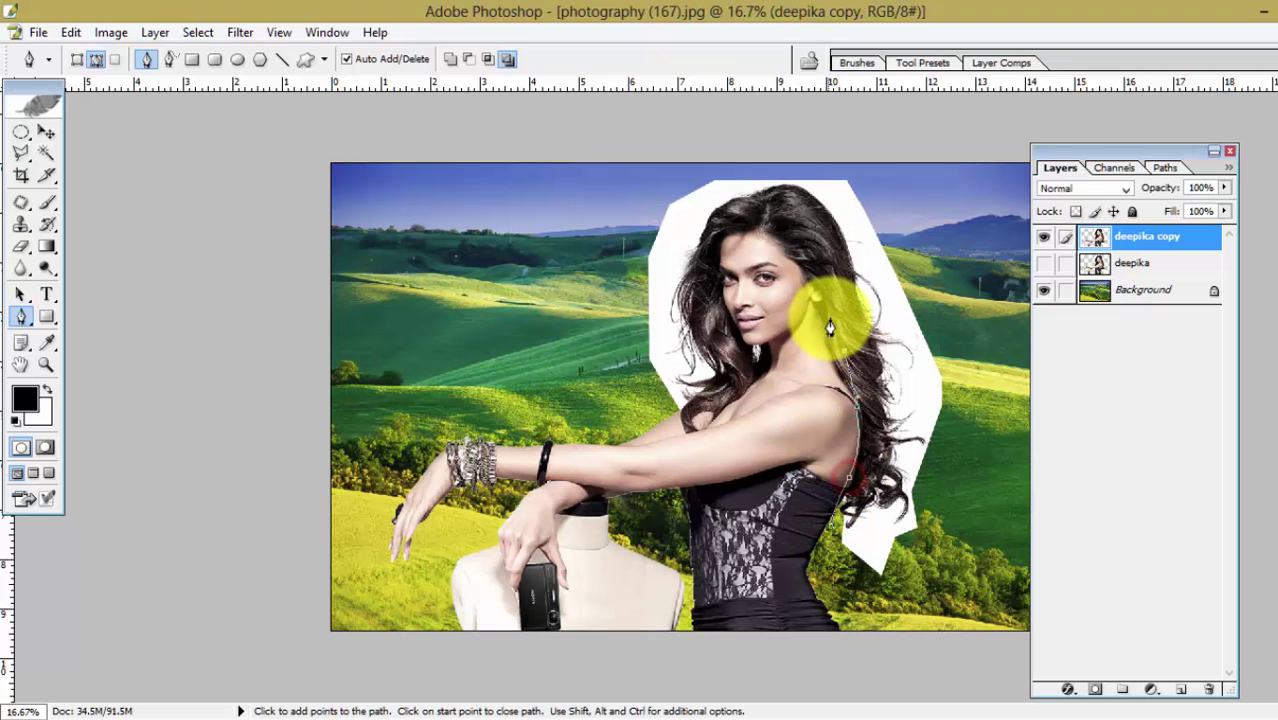
{"action": "left_click", "coordinate": [840, 318]}
{"action": "left_click", "coordinate": [785, 240]}
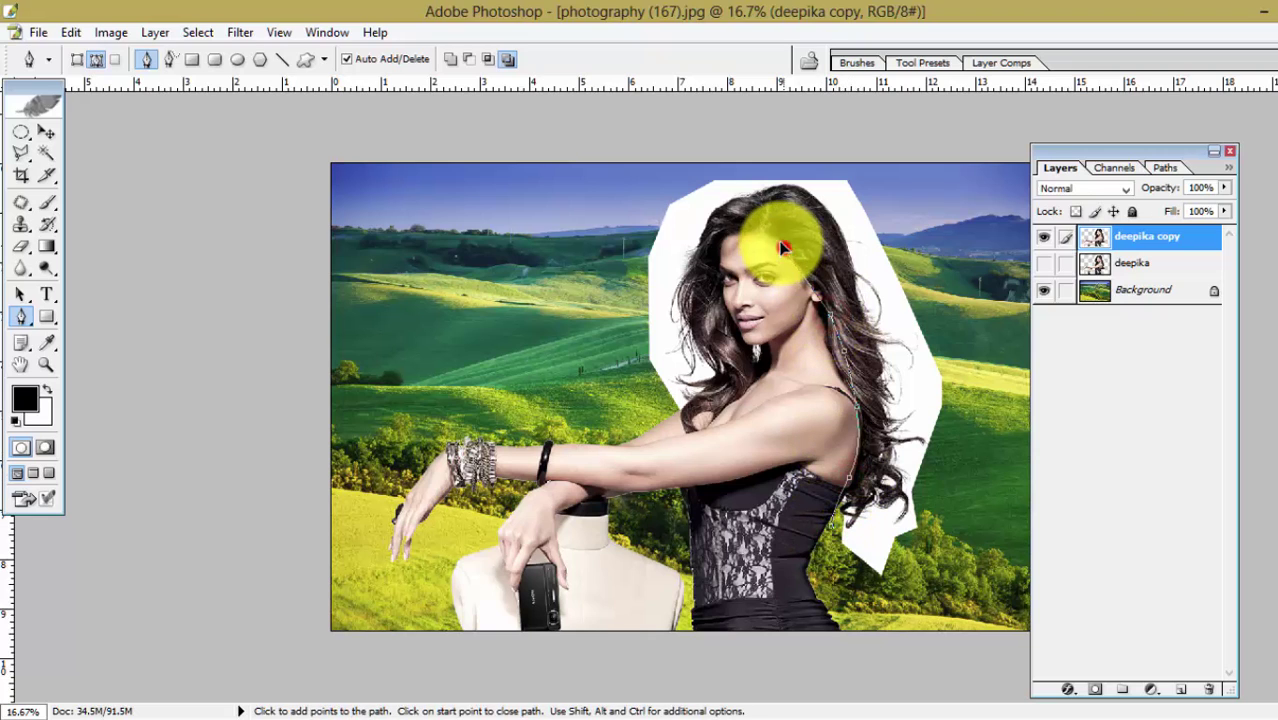
{"action": "left_click", "coordinate": [724, 241]}
{"action": "left_click", "coordinate": [721, 279]}
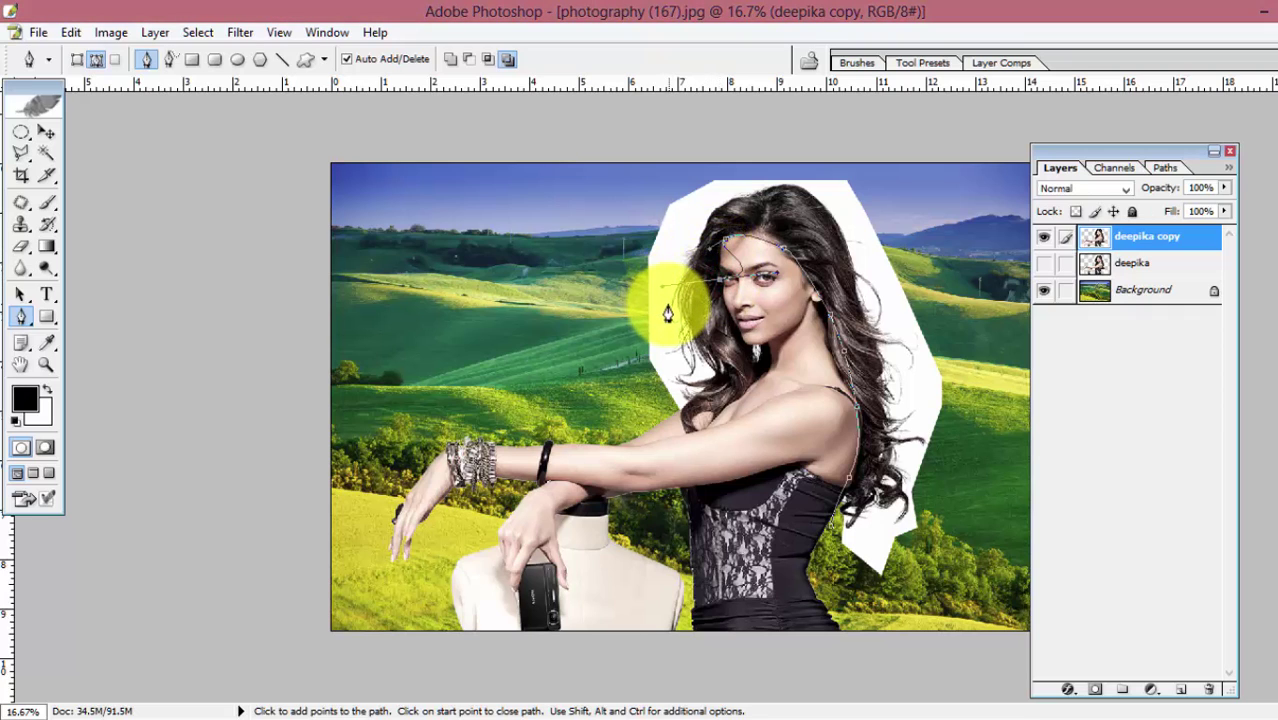
{"action": "left_click", "coordinate": [733, 323]}
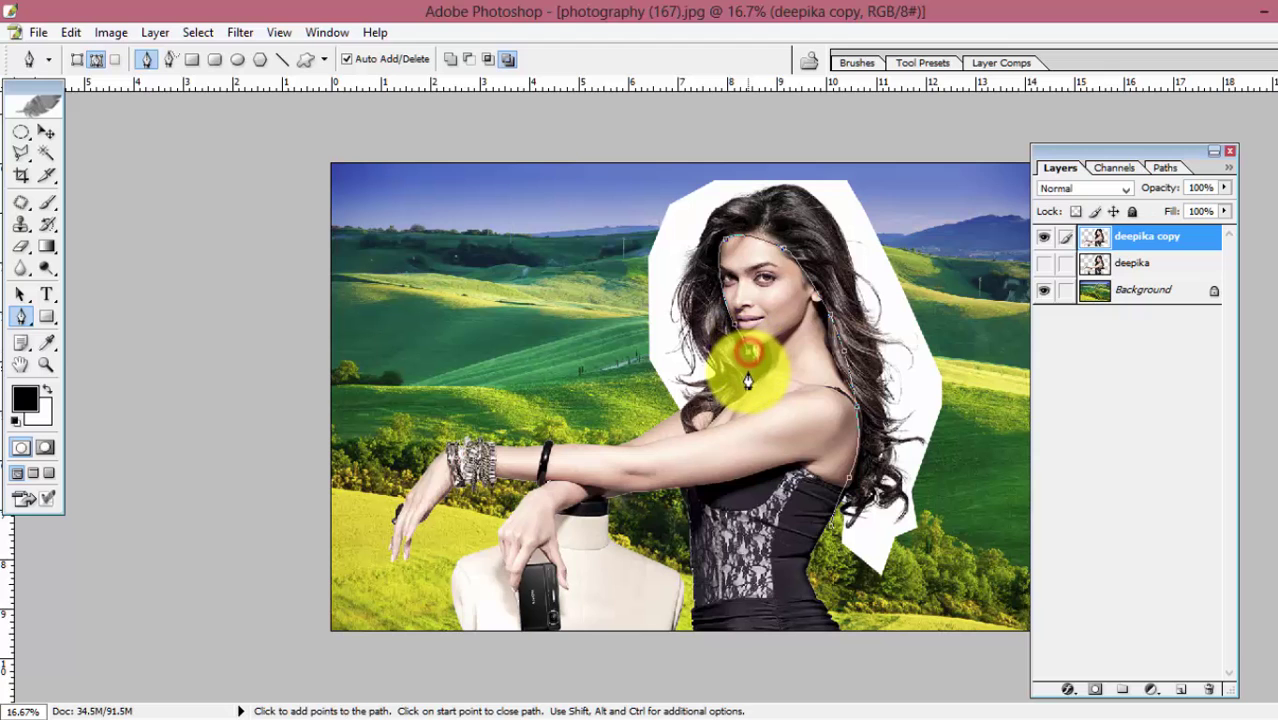
{"action": "left_click", "coordinate": [750, 371]}
{"action": "left_click_drag", "start_coordinate": [737, 408], "coordinate": [705, 417]}
Complete the path with a wide loop outside the hair and its white surround, and convert it to a selection.
{"action": "left_click", "coordinate": [627, 230]}
{"action": "left_click", "coordinate": [624, 155]}
{"action": "left_click", "coordinate": [761, 122]}
{"action": "left_click", "coordinate": [918, 163]}
{"action": "left_click", "coordinate": [972, 370]}
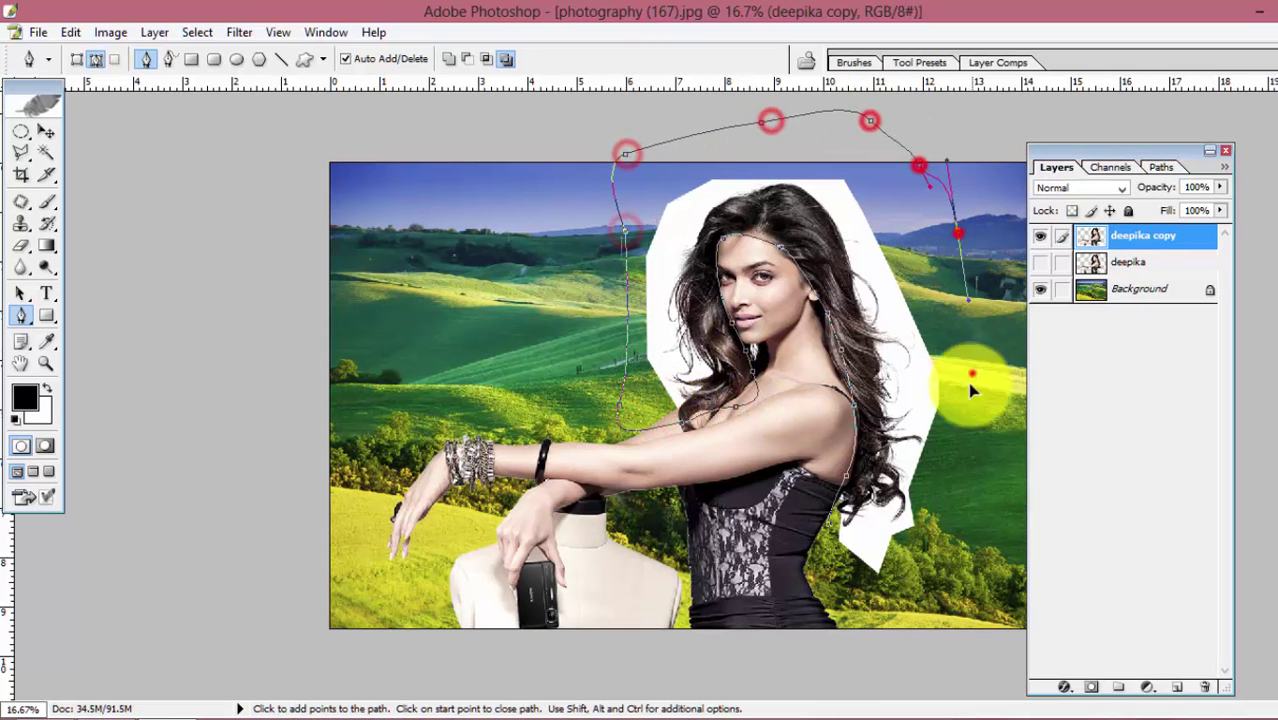
{"action": "left_click", "coordinate": [971, 489]}
{"action": "left_click", "coordinate": [958, 563]}
{"action": "left_click", "coordinate": [845, 588]}
{"action": "left_click", "coordinate": [1034, 586], "text": "ctrl"}
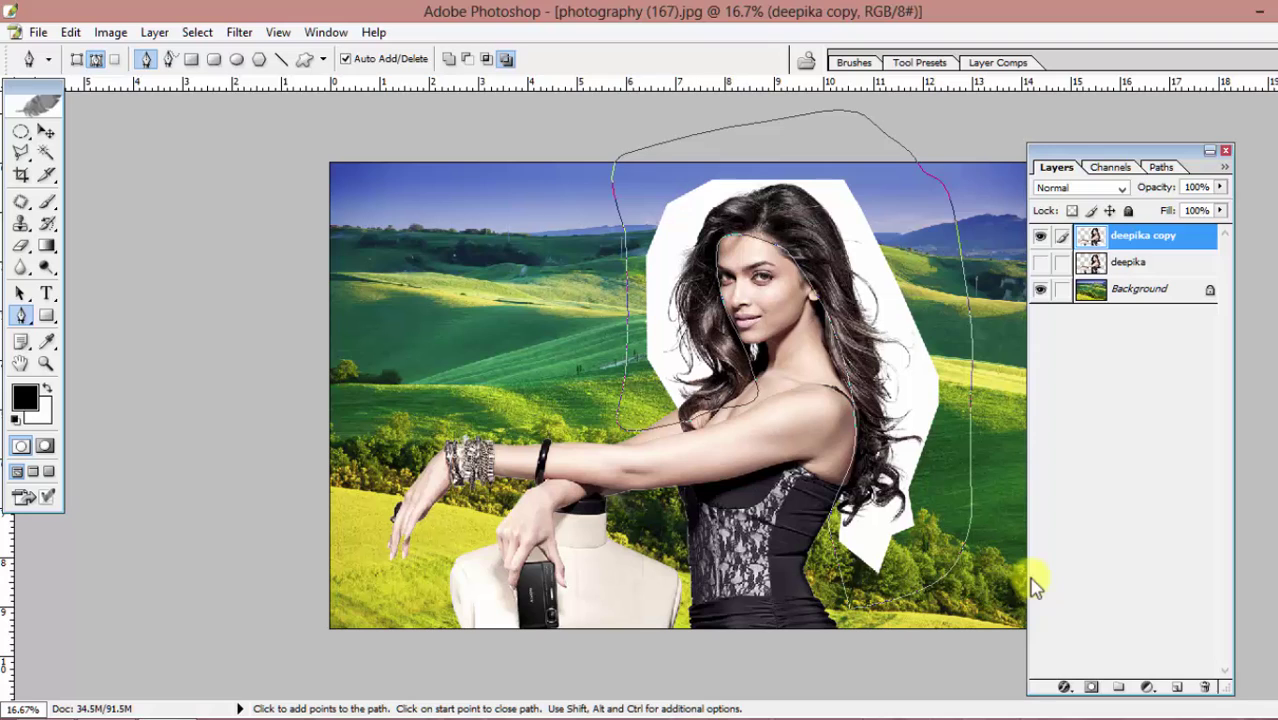
{"action": "key", "text": "ctrl"}
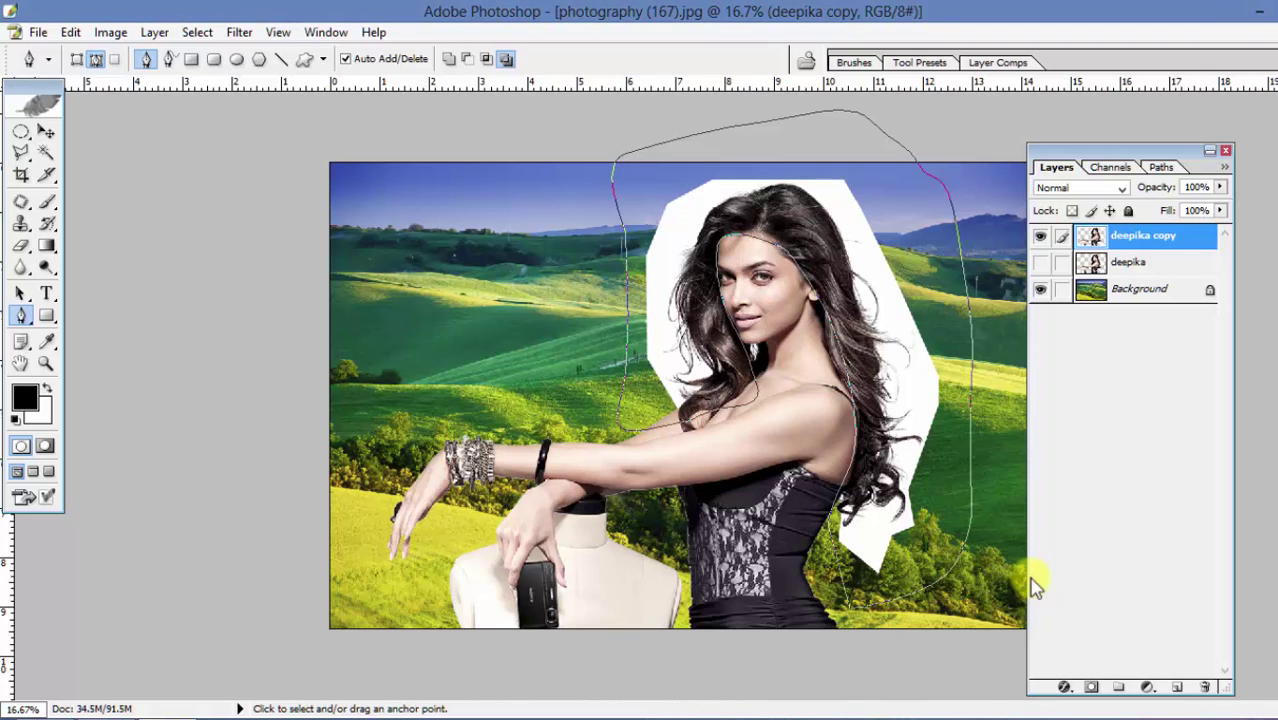
{"action": "key", "text": "ctrl+Return"}
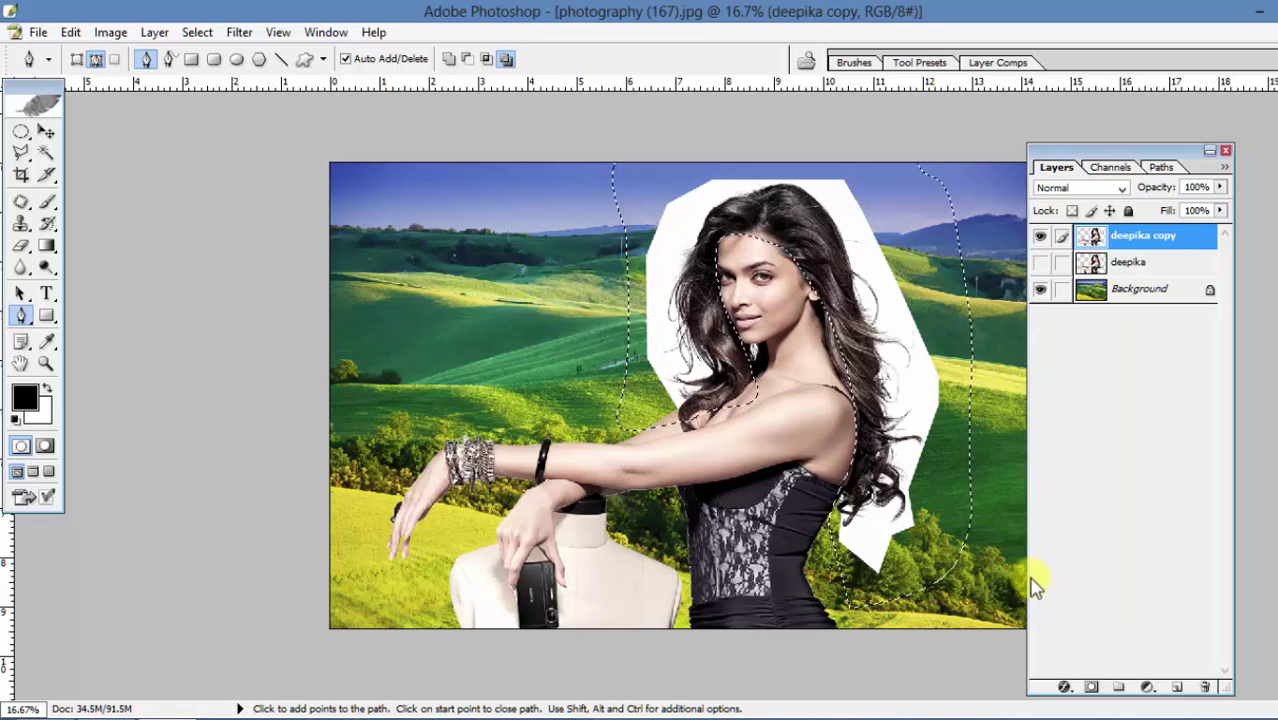
Feather the hair selection by 1 pixel and copy the selected area to a new layer.
{"action": "key", "text": "ctrl+alt+d"}
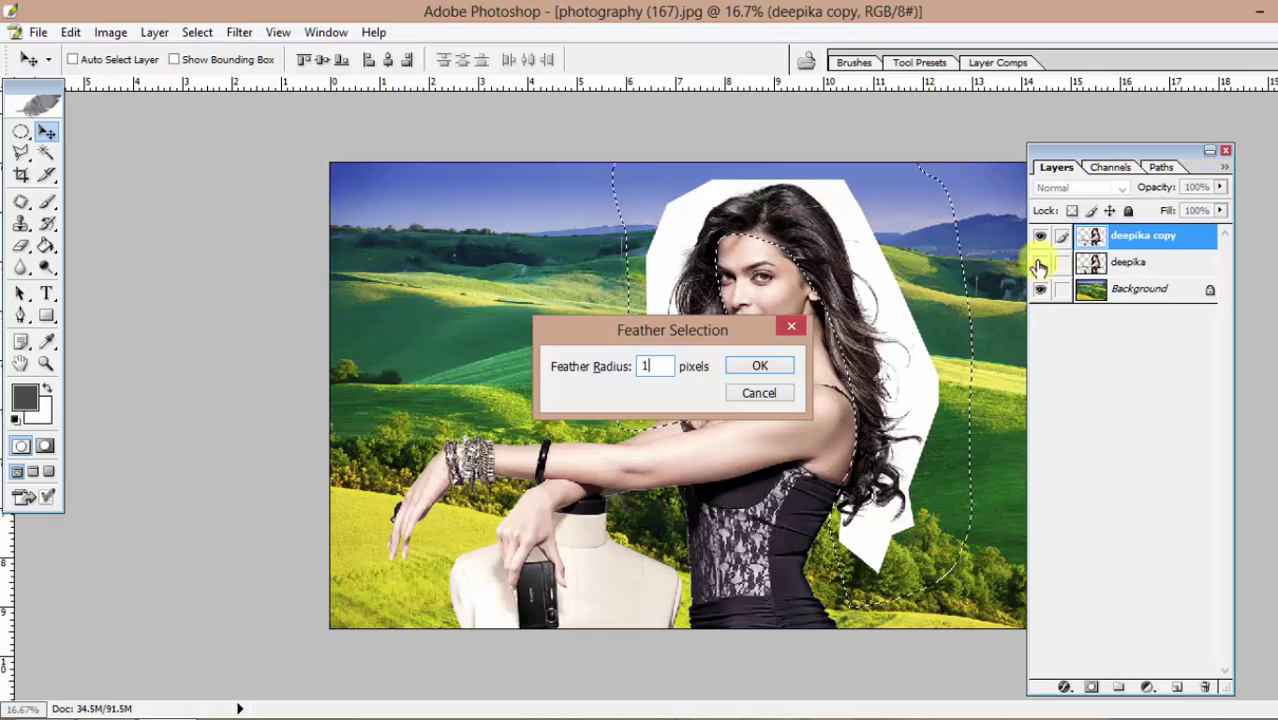
{"action": "key", "text": "Return"}
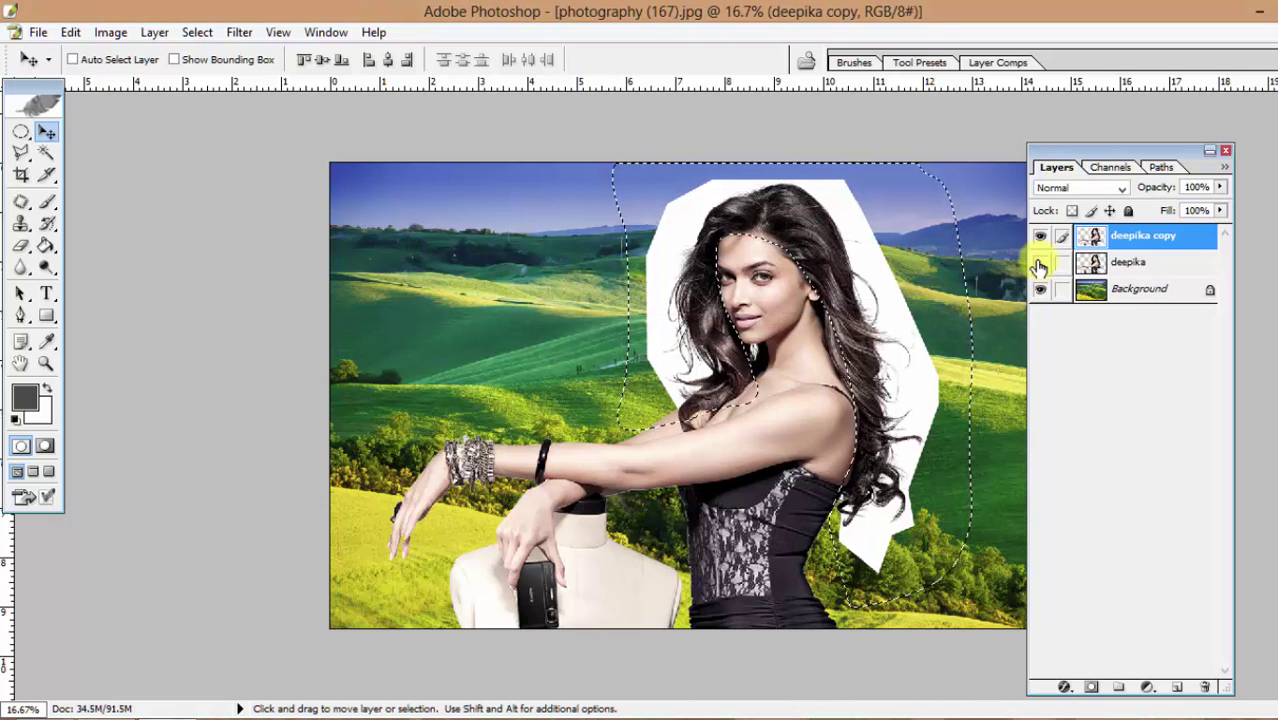
{"action": "key", "text": "ctrl+j"}
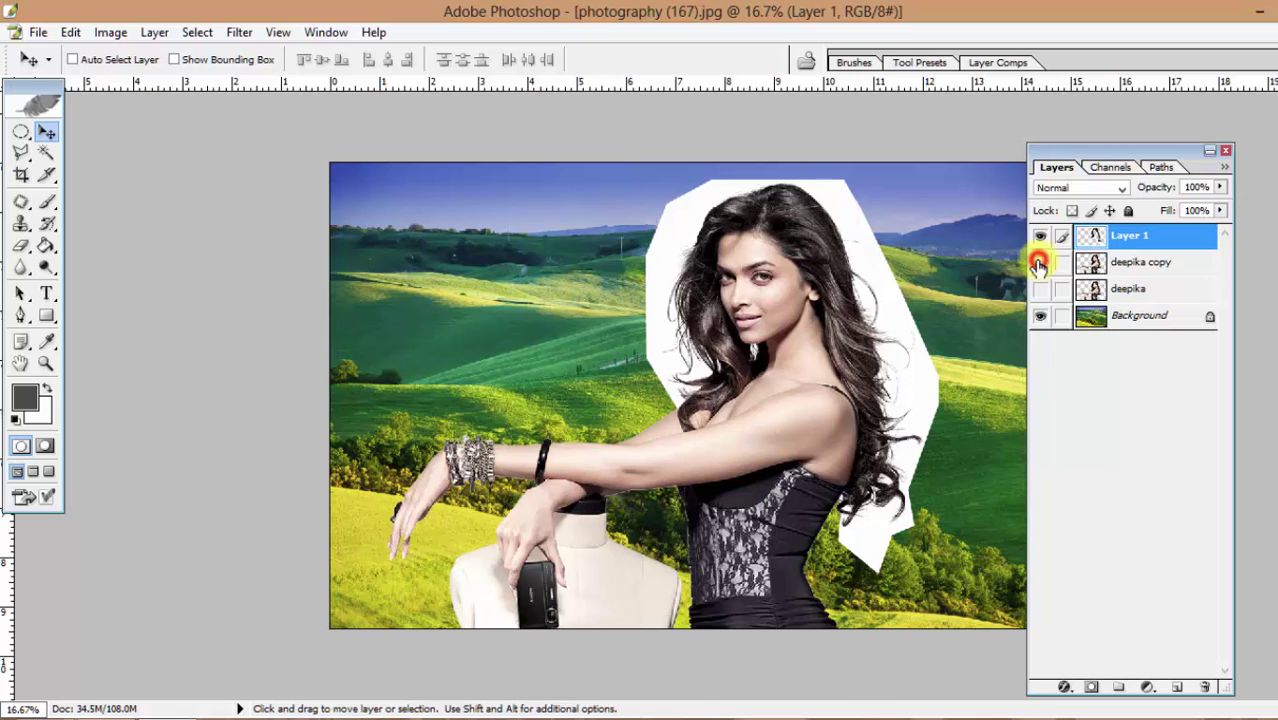
Set the new hair layer's blending mode to Multiply, keeping the deepika copy layer hidden only while doing so.
{"action": "left_click", "coordinate": [1039, 262]}
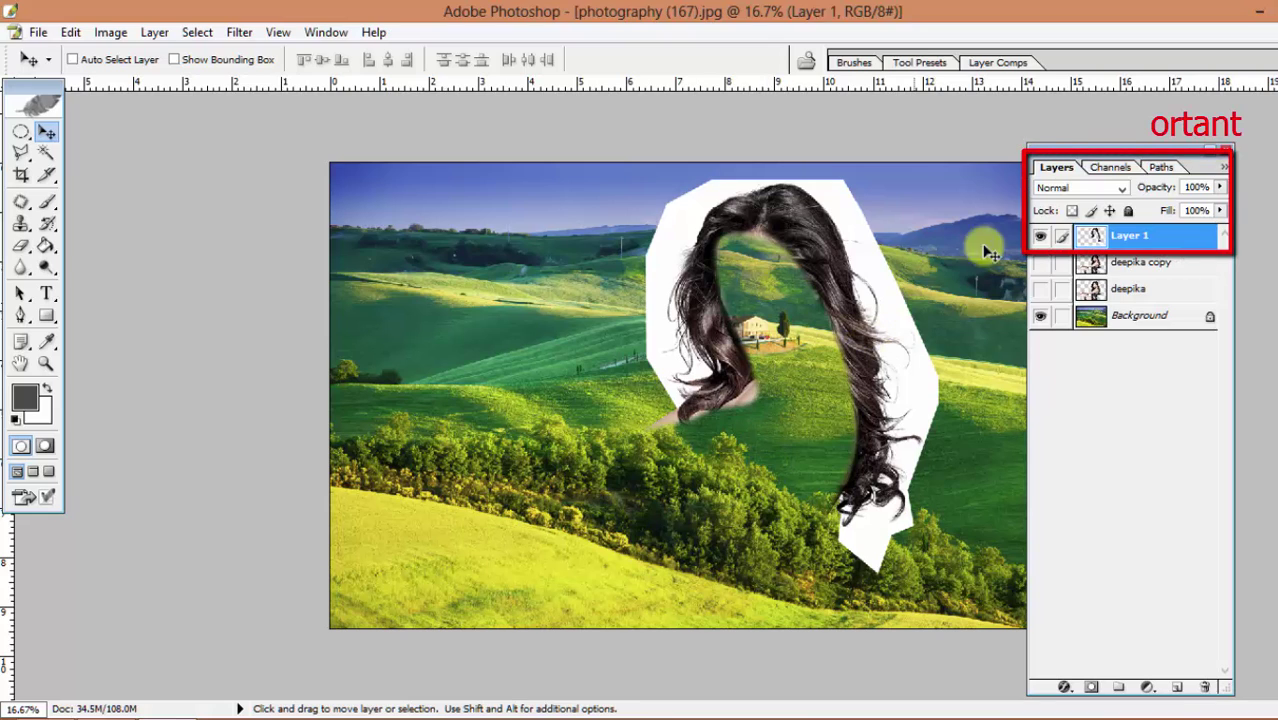
{"action": "left_click", "coordinate": [1072, 210]}
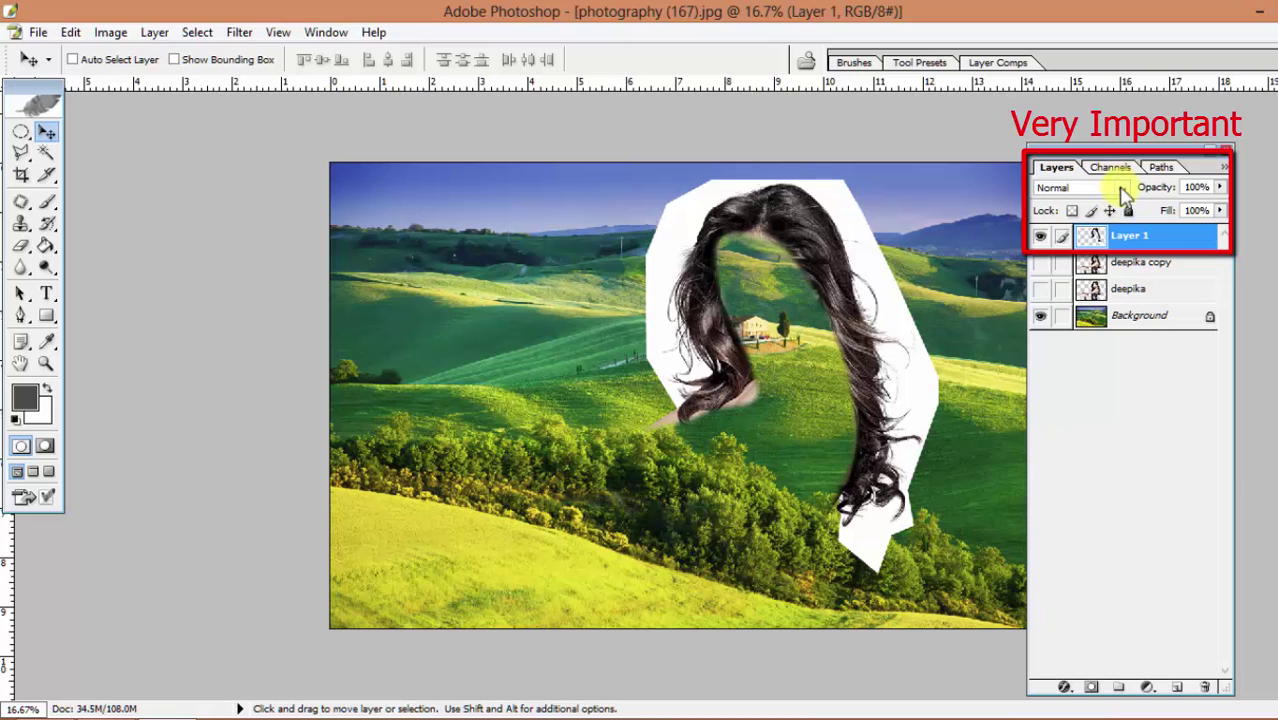
{"action": "left_click", "coordinate": [1080, 188]}
{"action": "left_click", "coordinate": [1066, 265]}
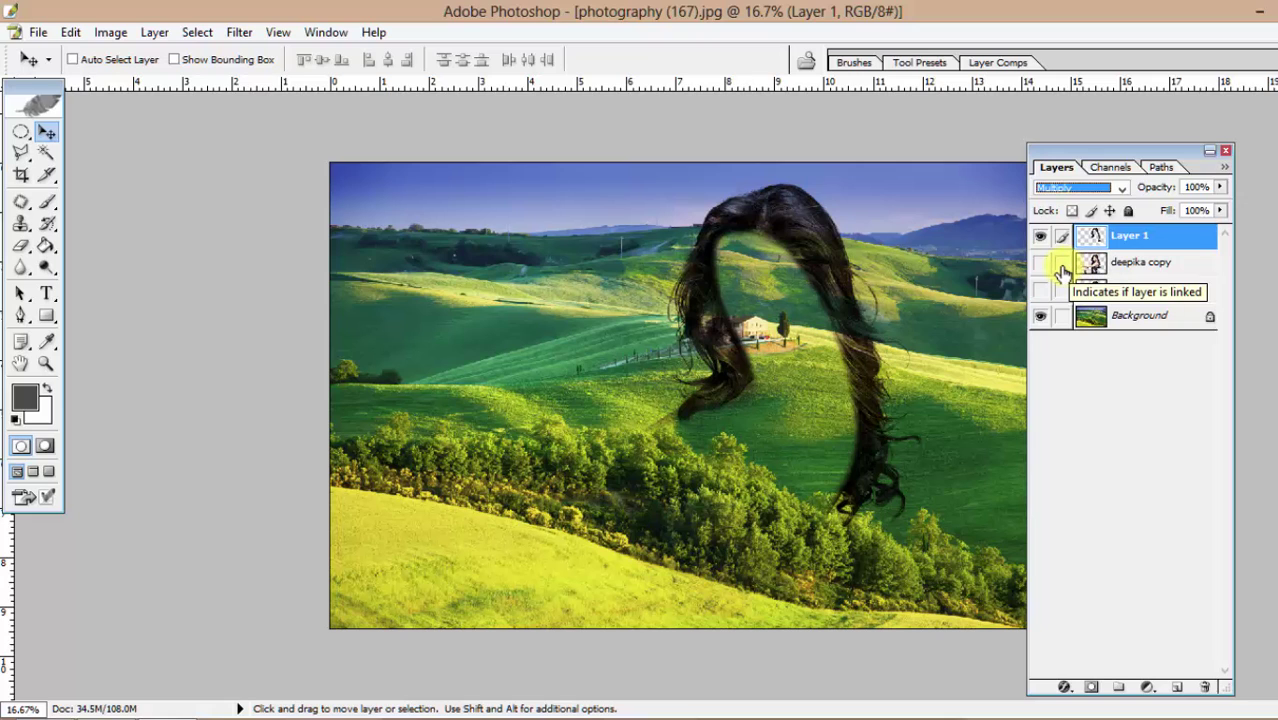
{"action": "left_click", "coordinate": [1041, 263]}
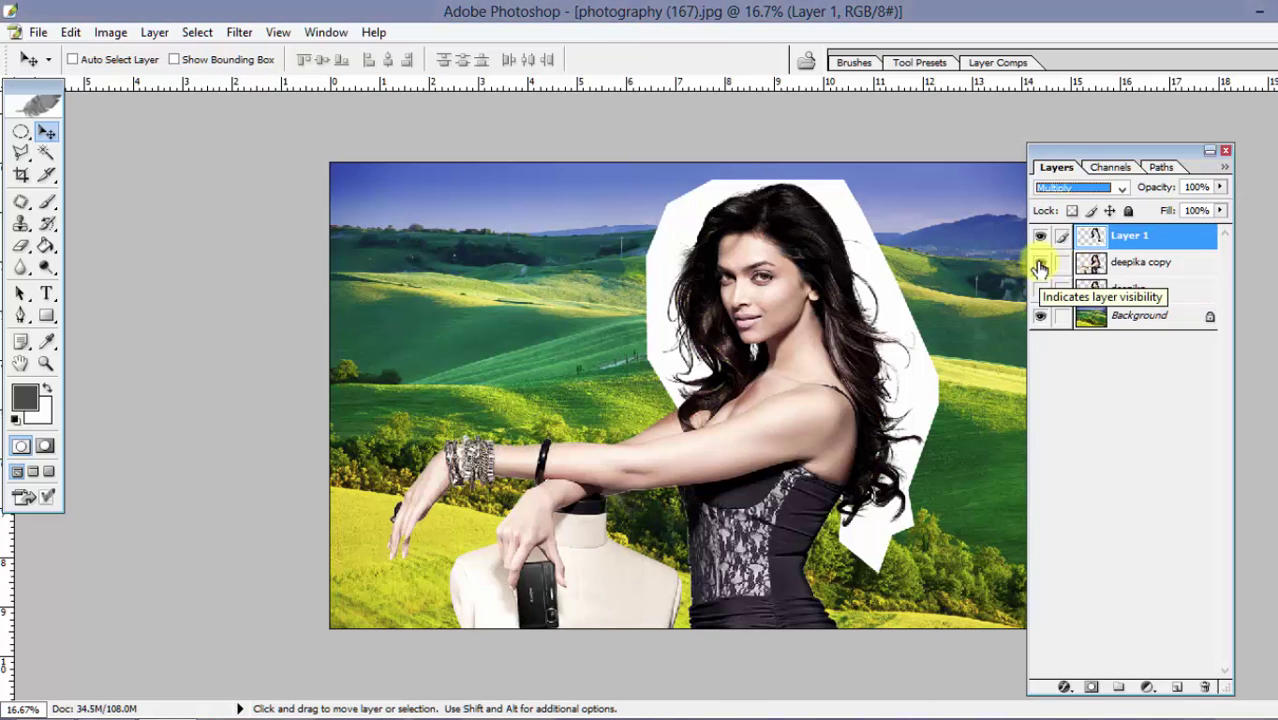
Rename the hair layer above deepika copy as hairs.
{"action": "left_click", "coordinate": [1115, 263]}
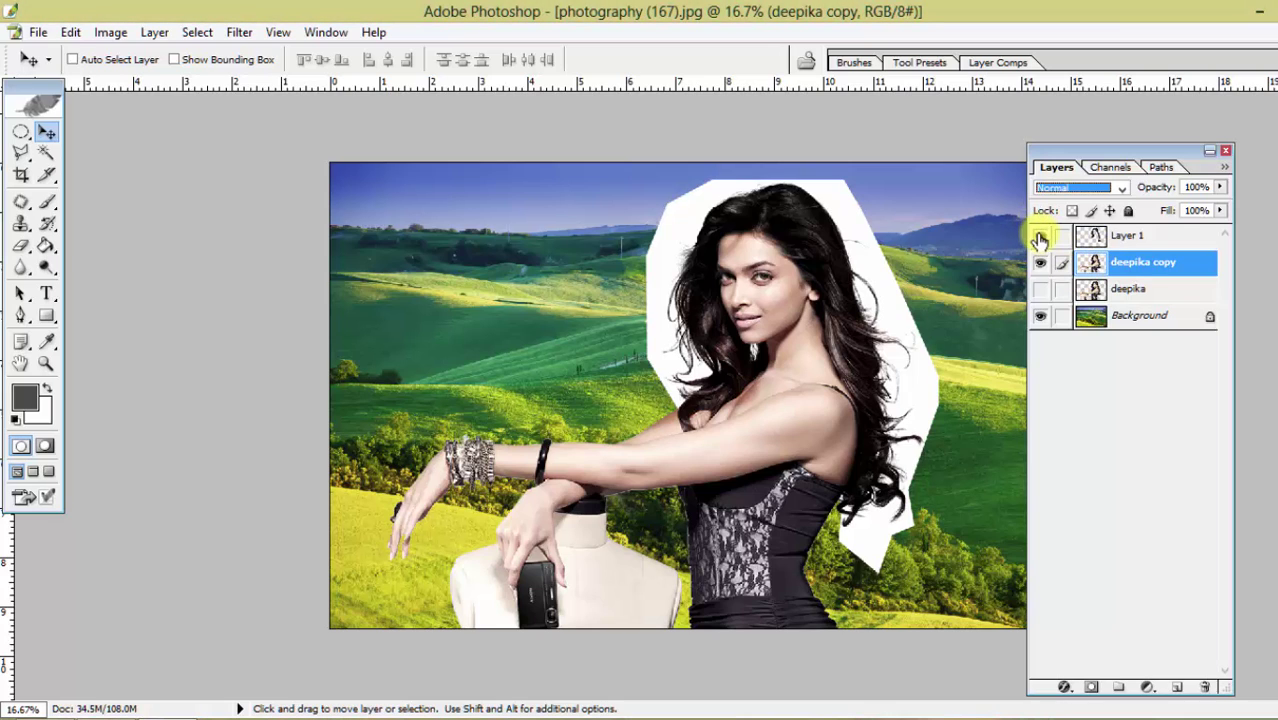
{"action": "left_click", "coordinate": [1080, 243]}
{"action": "double_click", "coordinate": [1140, 236]}
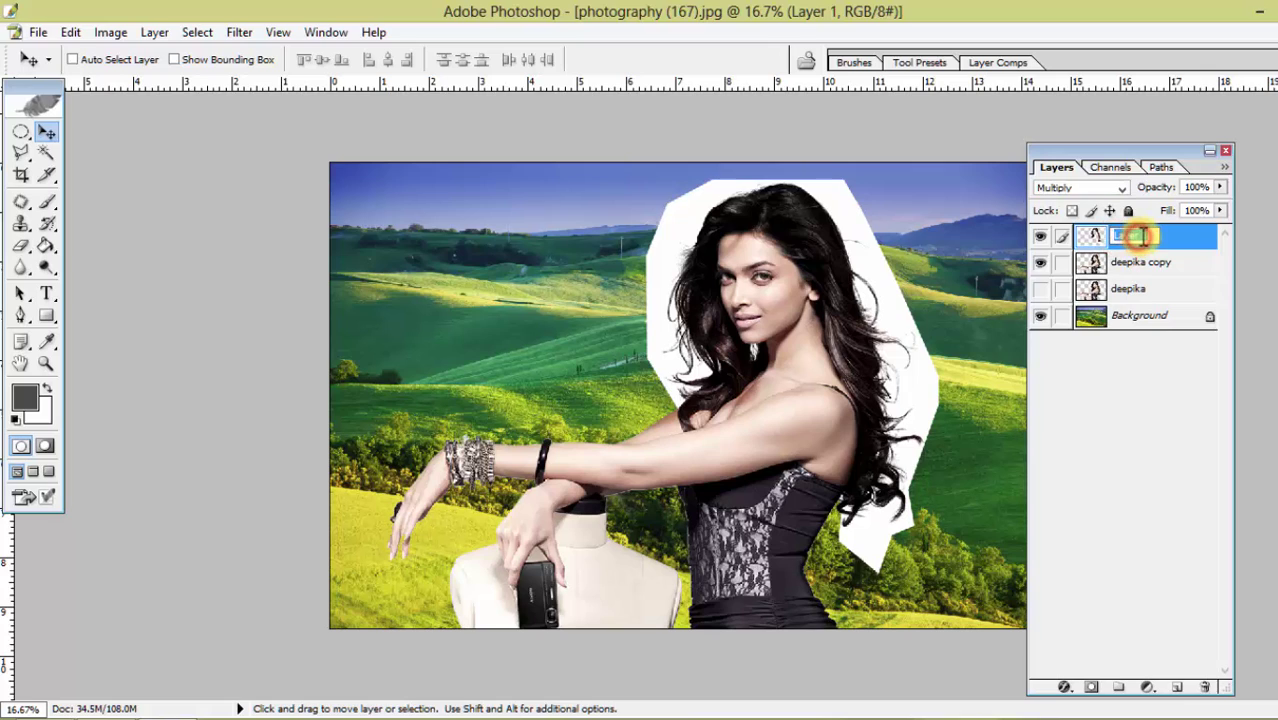
{"action": "type", "text": "hairs"}
{"action": "key", "text": "Return"}
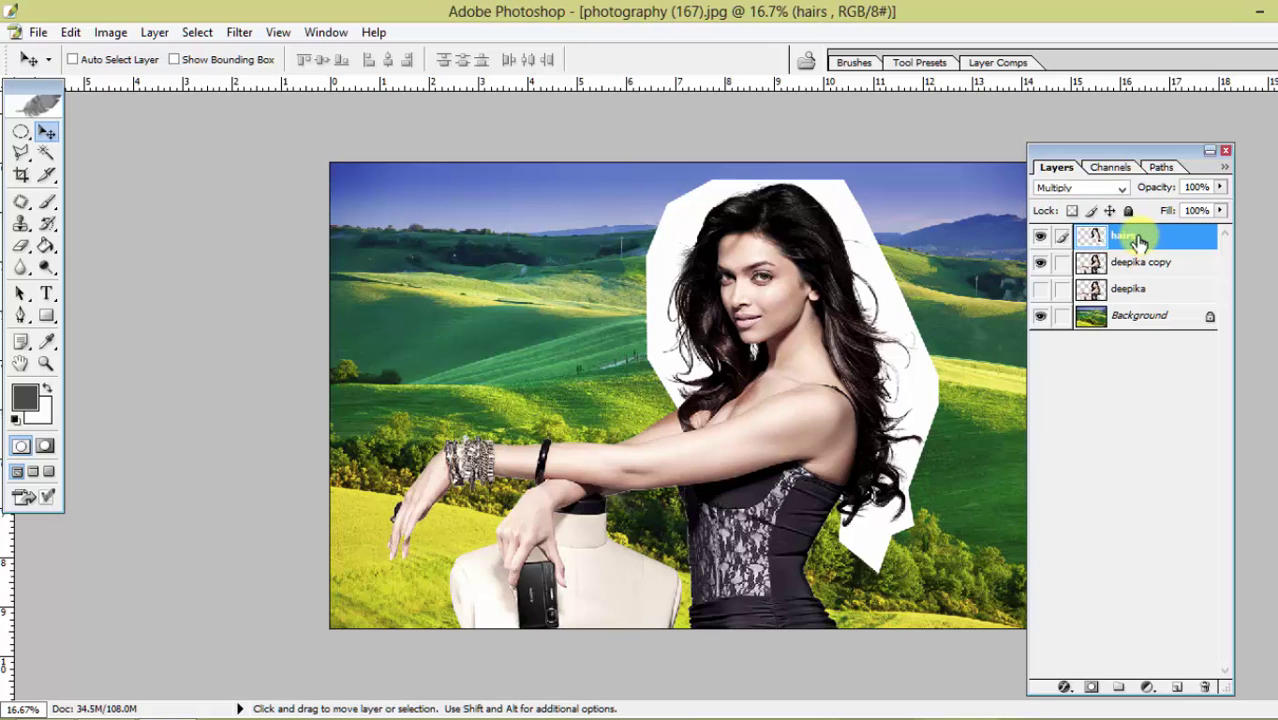
Compare the woman's hair with the hairs layer hidden and shown.
{"action": "left_click", "coordinate": [1041, 236]}
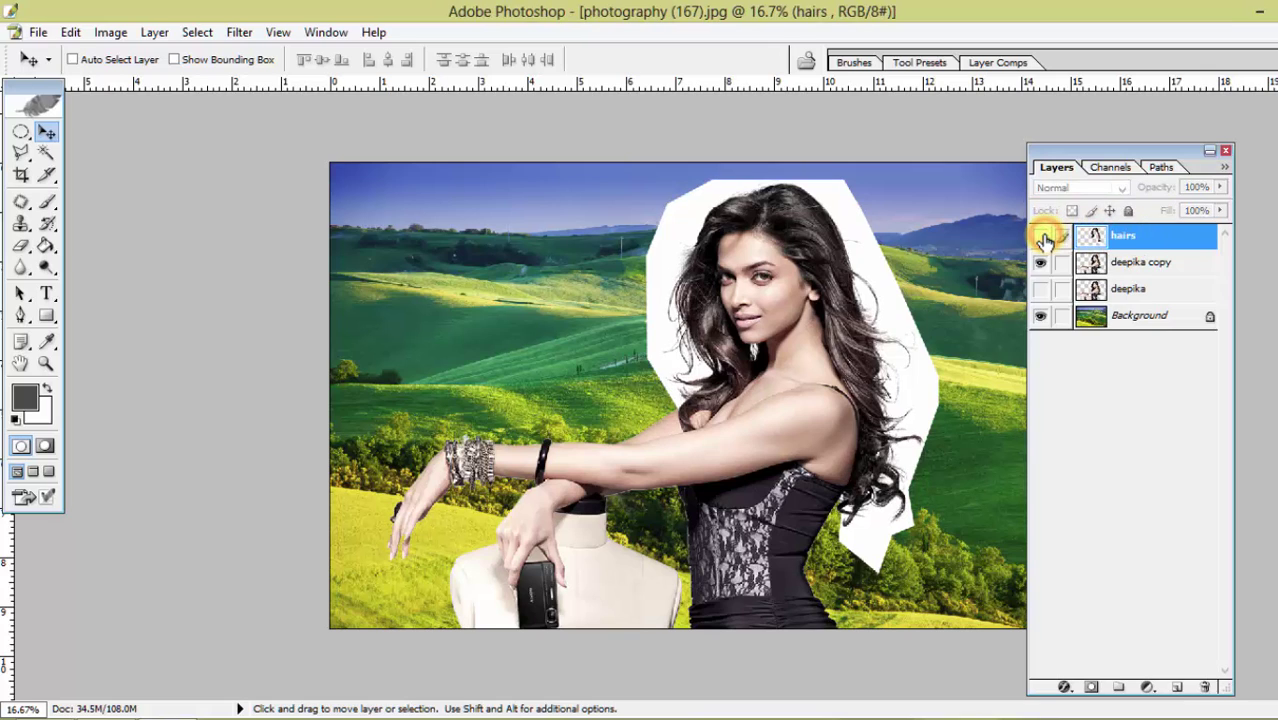
{"action": "left_click", "coordinate": [1041, 236]}
{"action": "left_click", "coordinate": [1041, 236]}
{"action": "left_click", "coordinate": [1042, 237]}
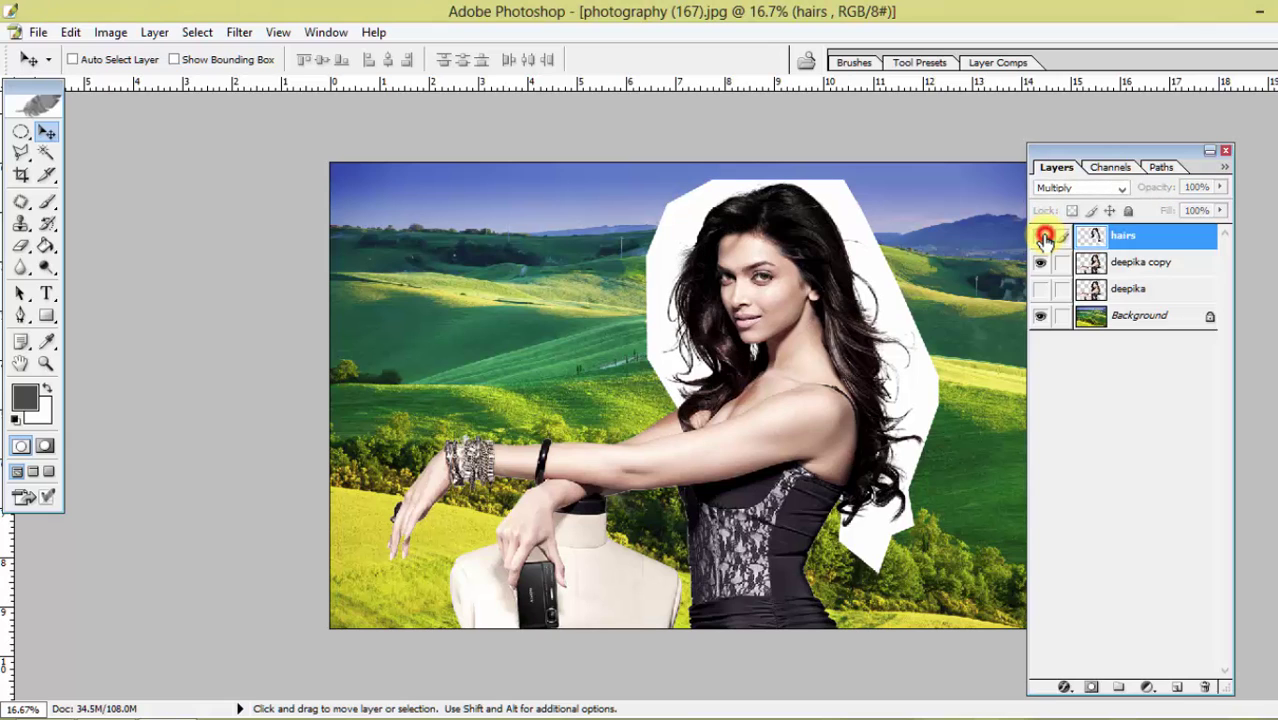
{"action": "left_click", "coordinate": [1042, 237]}
{"action": "left_click", "coordinate": [1042, 237]}
{"action": "left_click", "coordinate": [1042, 237]}
{"action": "left_click", "coordinate": [1042, 237]}
{"action": "left_click", "coordinate": [1042, 237]}
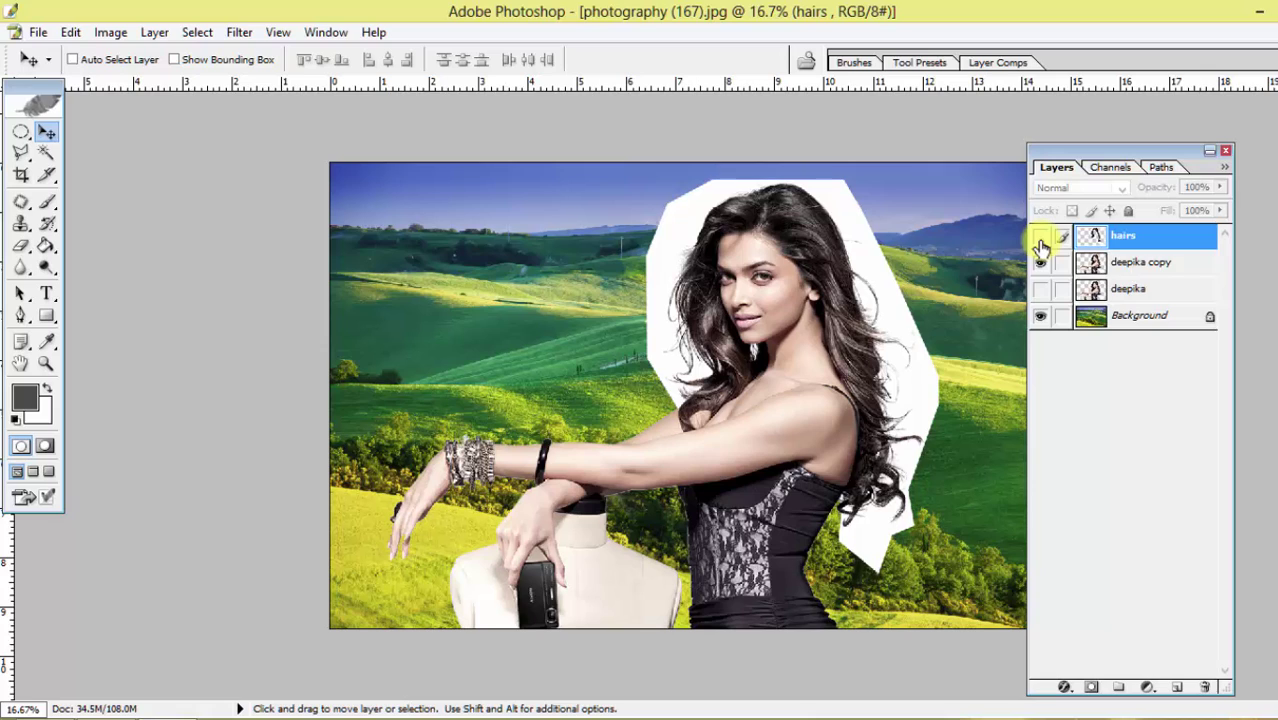
{"action": "left_click", "coordinate": [1041, 240]}
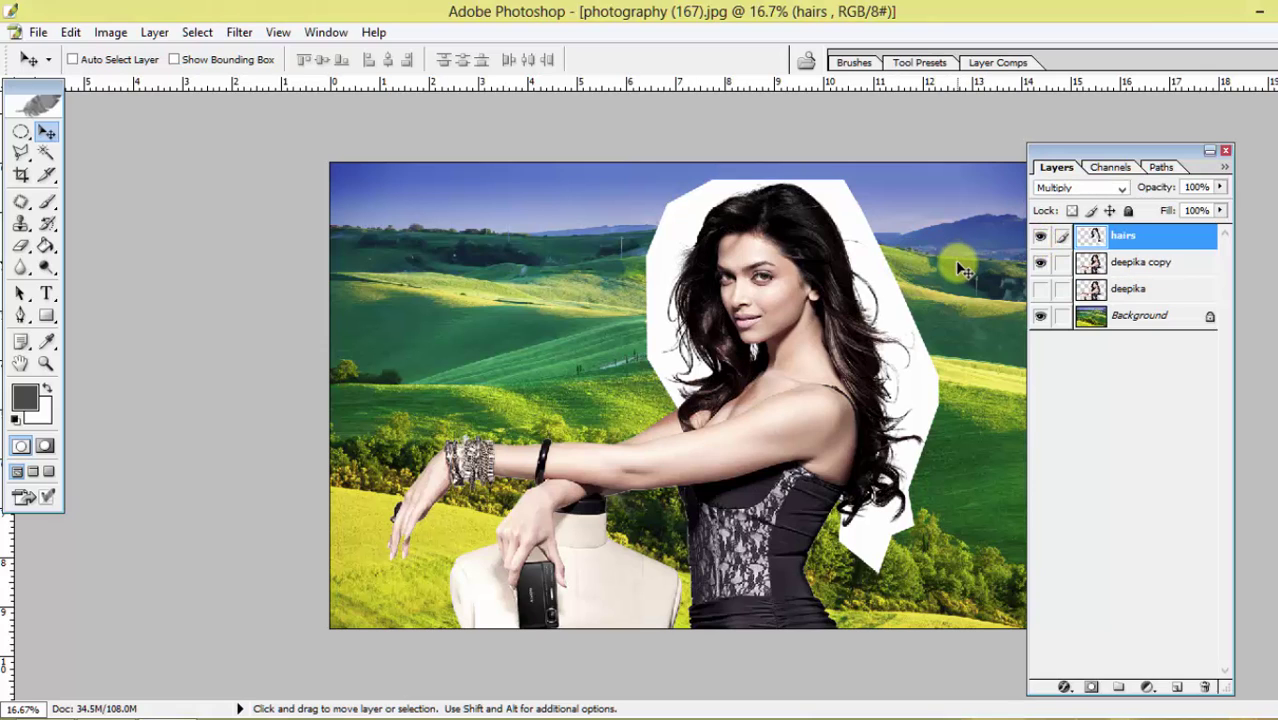
{"action": "left_click", "coordinate": [1041, 240]}
{"action": "left_click", "coordinate": [1041, 240]}
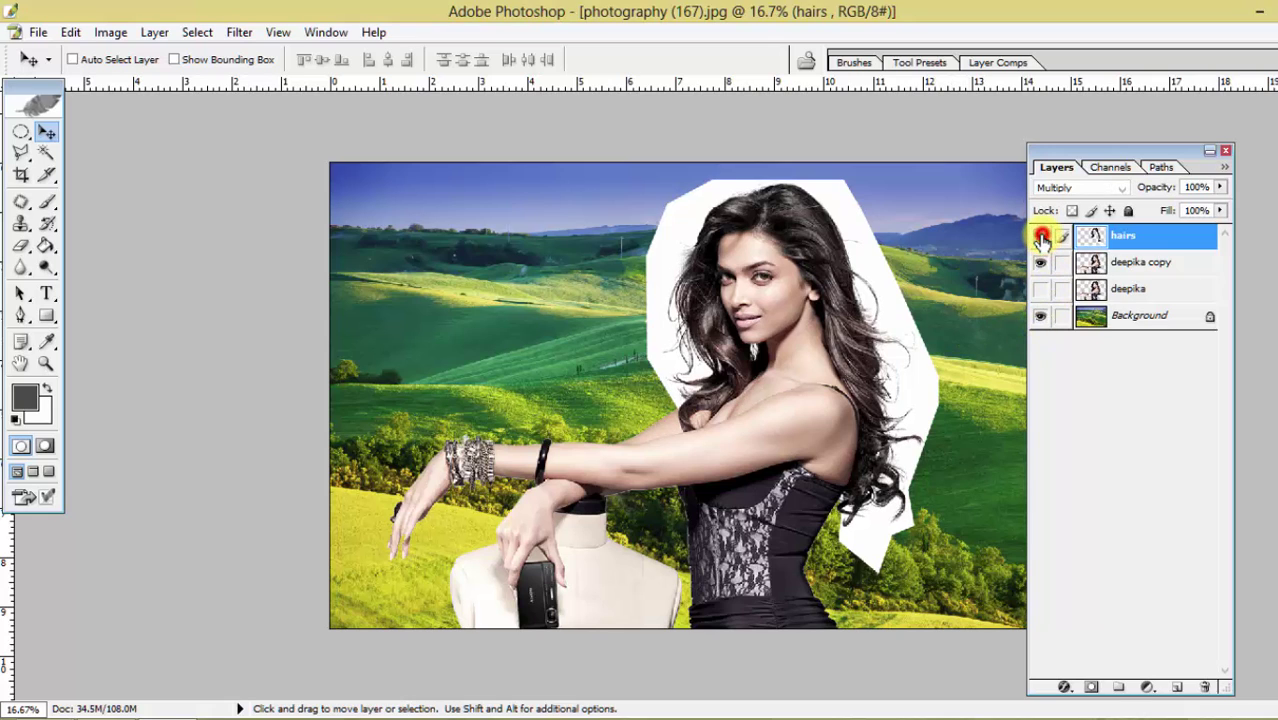
Erase the white around the lower back curls on the deepika copy layer with a soft 190 px Eraser at 0% hardness.
{"action": "left_click", "coordinate": [1163, 262]}
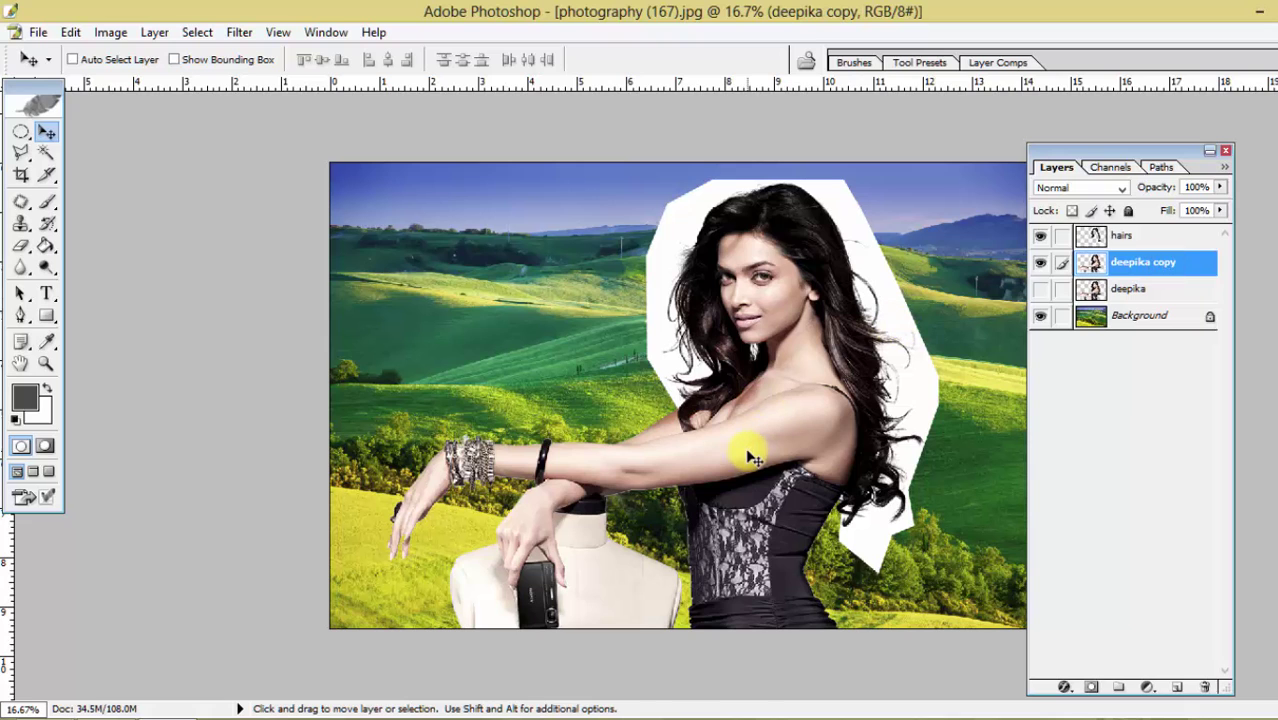
{"action": "key", "text": "e"}
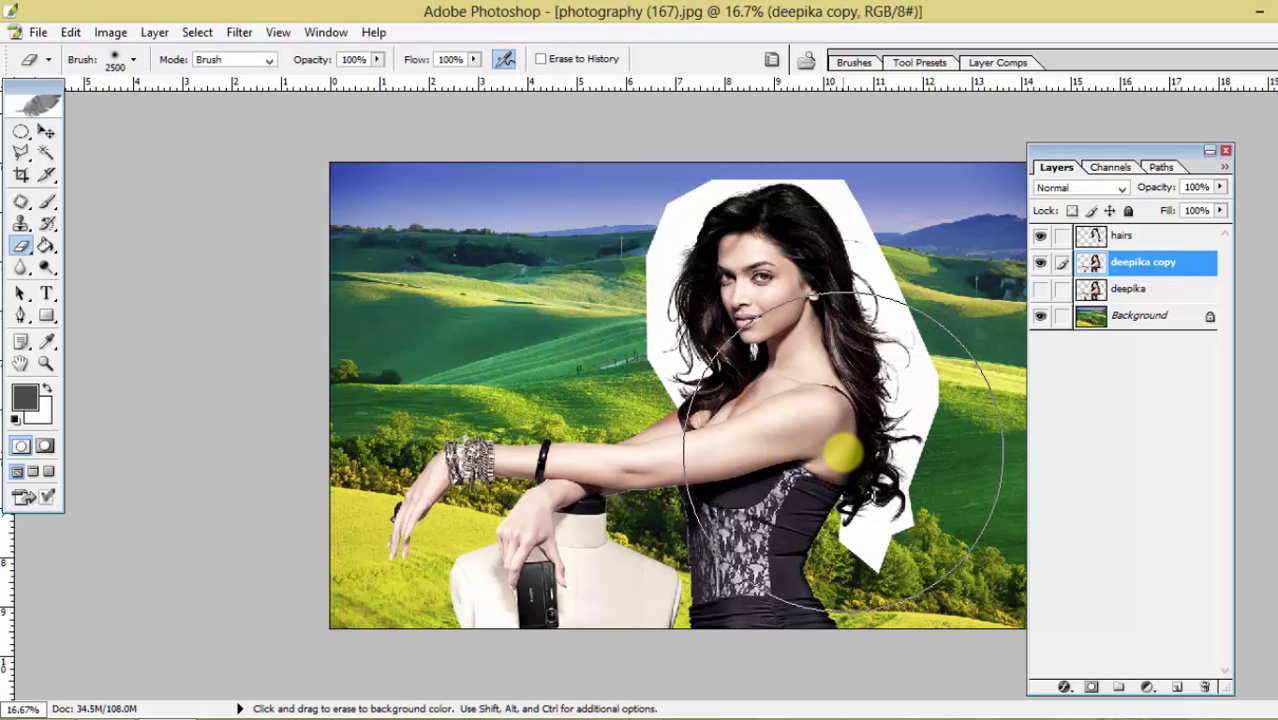
{"action": "right_click", "coordinate": [1013, 457]}
{"action": "left_click", "coordinate": [1093, 610]}
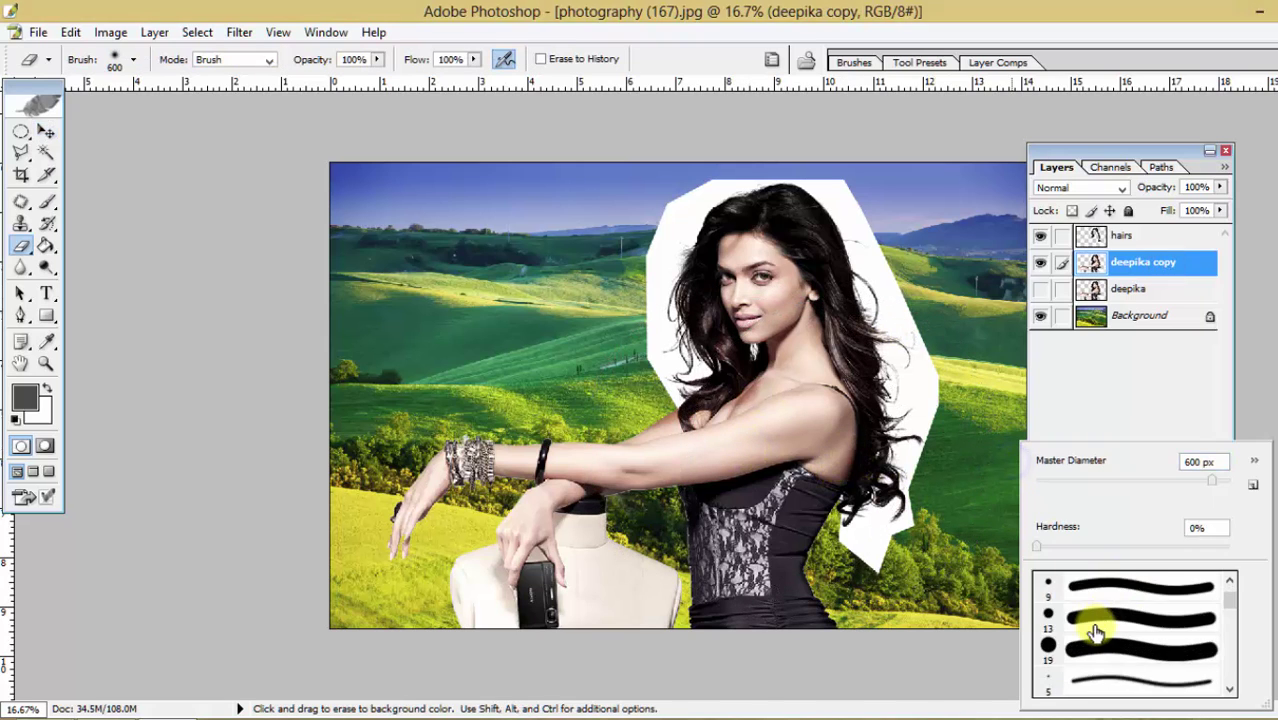
{"action": "scroll", "coordinate": [1096, 632], "scroll_direction": "down", "scroll_amount": 1}
{"action": "left_click", "coordinate": [1095, 627]}
{"action": "left_click_drag", "start_coordinate": [1063, 479], "coordinate": [1186, 490]}
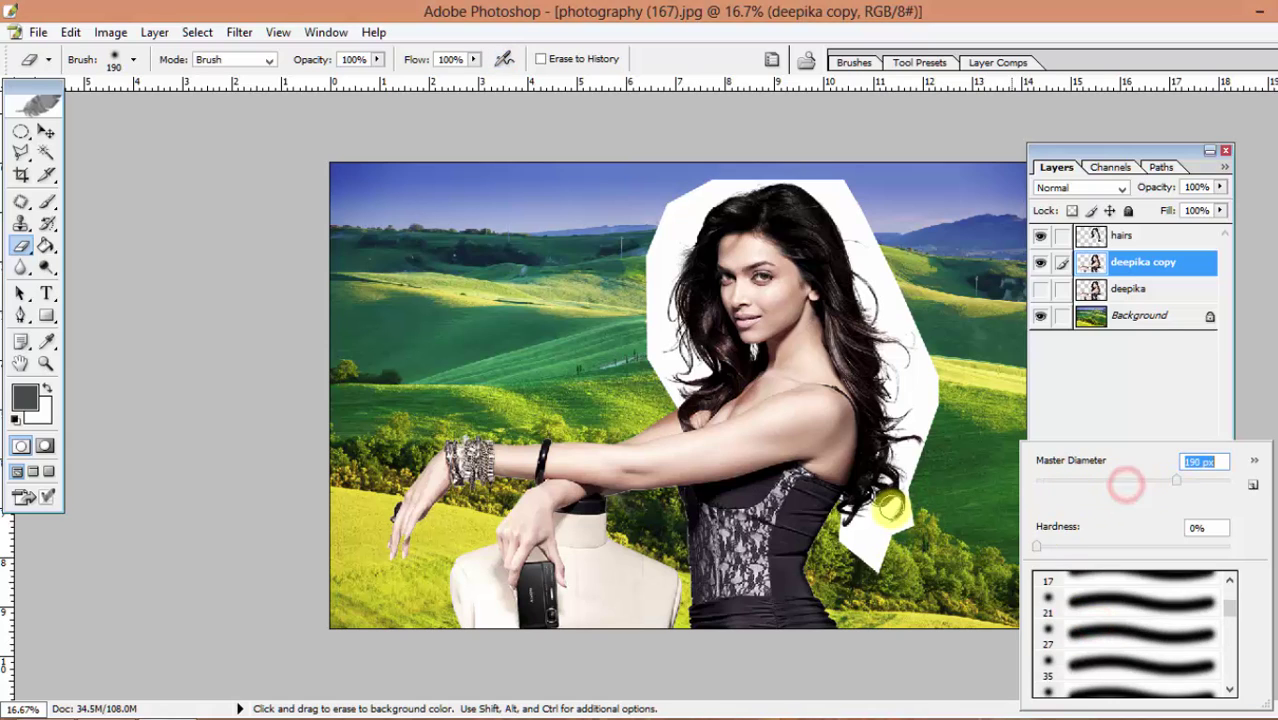
{"action": "left_click", "coordinate": [884, 520]}
{"action": "mouse_move", "coordinate": [884, 520]}
{"action": "left_mouse_down"}
{"action": "mouse_move", "coordinate": [856, 573]}
{"action": "mouse_move", "coordinate": [843, 549]}
{"action": "mouse_move", "coordinate": [861, 519]}
{"action": "mouse_move", "coordinate": [850, 514]}
{"action": "mouse_move", "coordinate": [920, 504]}
{"action": "mouse_move", "coordinate": [890, 522]}
{"action": "mouse_move", "coordinate": [891, 488]}
{"action": "mouse_move", "coordinate": [883, 501]}
{"action": "mouse_move", "coordinate": [906, 484]}
{"action": "mouse_move", "coordinate": [896, 495]}
{"action": "mouse_move", "coordinate": [908, 456]}
{"action": "mouse_move", "coordinate": [921, 474]}
{"action": "mouse_move", "coordinate": [894, 461]}
{"action": "mouse_move", "coordinate": [916, 412]}
{"action": "mouse_move", "coordinate": [933, 439]}
{"action": "mouse_move", "coordinate": [888, 458]}
{"action": "mouse_move", "coordinate": [891, 390]}
{"action": "mouse_move", "coordinate": [901, 384]}
{"action": "mouse_move", "coordinate": [911, 411]}
{"action": "mouse_move", "coordinate": [960, 376]}
{"action": "mouse_move", "coordinate": [933, 392]}
{"action": "mouse_move", "coordinate": [889, 377]}
{"action": "mouse_move", "coordinate": [887, 359]}
{"action": "mouse_move", "coordinate": [930, 356]}
{"action": "mouse_move", "coordinate": [894, 334]}
{"action": "left_mouse_up"}
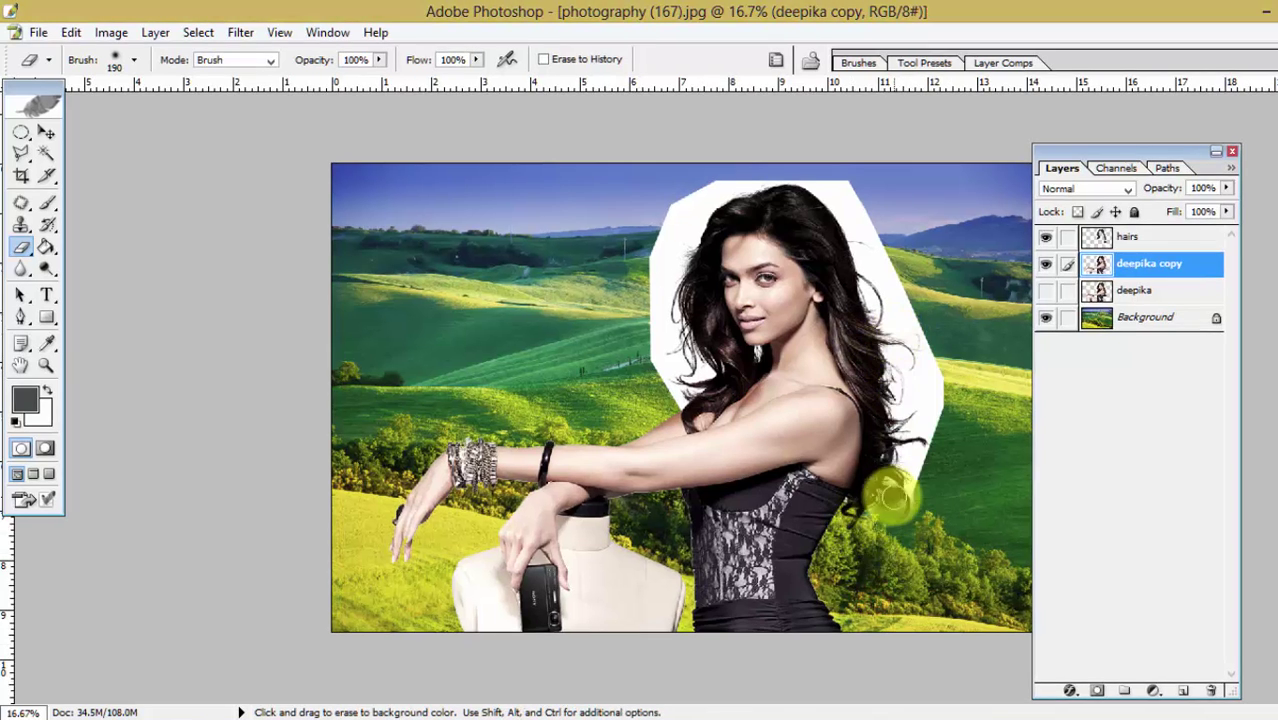
Erase the white beside the face-side hair and around the top of the head on the deepika copy layer.
{"action": "key", "text": "ctrl+plus"}
{"action": "key", "text": "ctrl+plus"}
{"action": "key", "text": "ctrl+plus"}
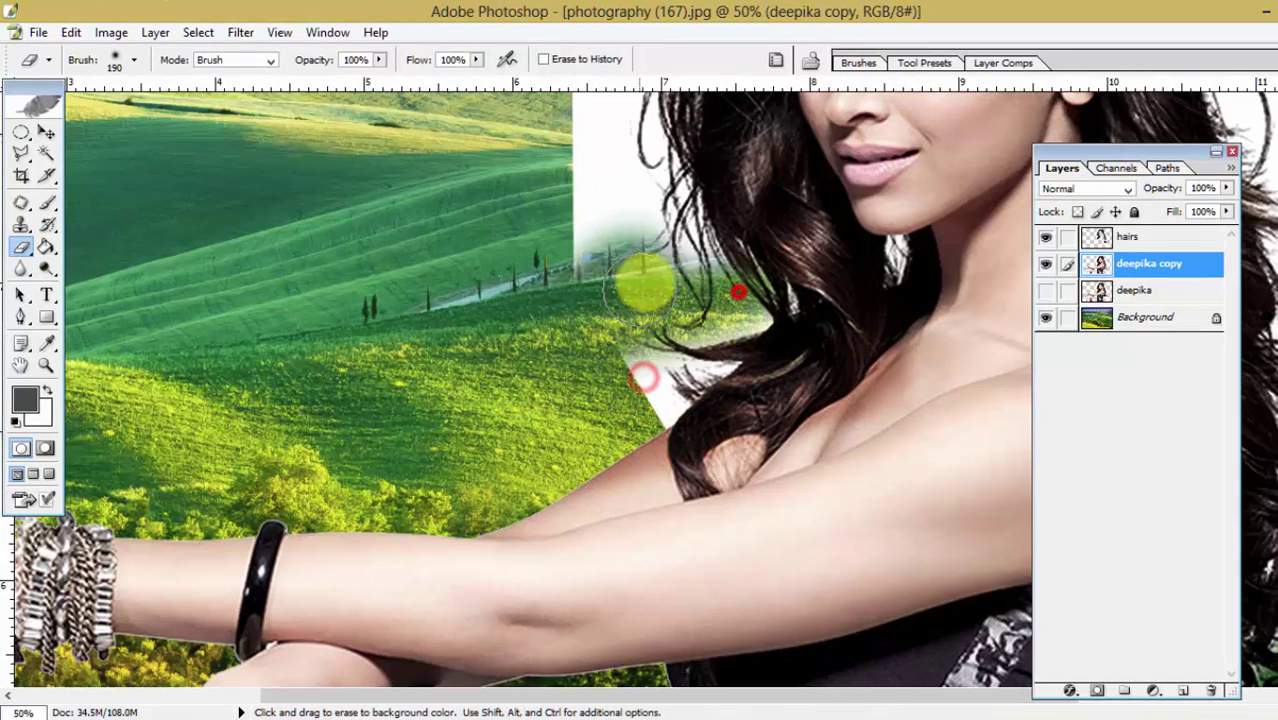
{"action": "left_click_drag", "start_coordinate": [592, 197], "coordinate": [560, 362]}
{"action": "left_click_drag", "start_coordinate": [494, 185], "coordinate": [485, 314]}
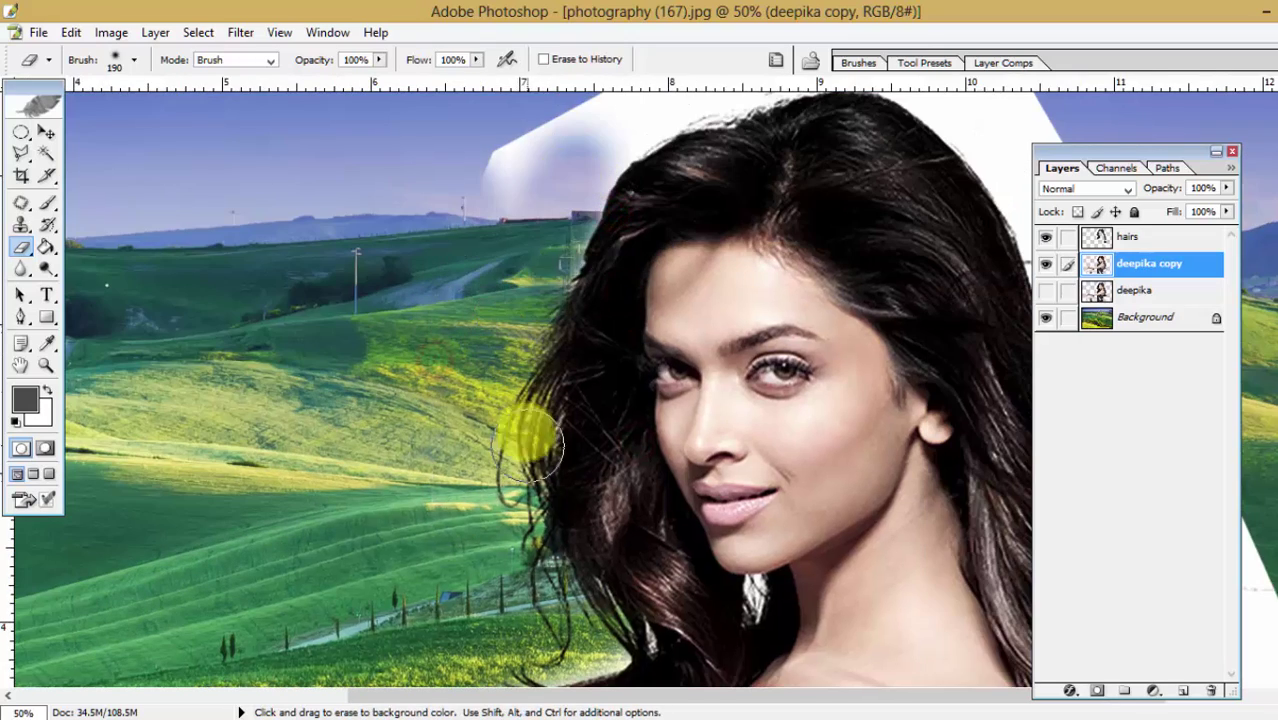
{"action": "left_click_drag", "start_coordinate": [526, 153], "coordinate": [495, 308]}
{"action": "mouse_move", "coordinate": [460, 220]}
{"action": "left_mouse_down"}
{"action": "mouse_move", "coordinate": [633, 157]}
{"action": "mouse_move", "coordinate": [935, 182]}
{"action": "left_mouse_up"}
{"action": "mouse_move", "coordinate": [935, 182]}
{"action": "left_mouse_down"}
{"action": "mouse_move", "coordinate": [747, 165]}
{"action": "mouse_move", "coordinate": [841, 356]}
{"action": "mouse_move", "coordinate": [872, 292]}
{"action": "mouse_move", "coordinate": [927, 271]}
{"action": "left_mouse_up"}
Erase the white around the loose strands behind her back and shoulder, down to the lowest curls.
{"action": "scroll", "coordinate": [872, 292], "scroll_direction": "down", "scroll_amount": 3}
{"action": "key", "text": "Tab"}
{"action": "scroll", "coordinate": [1024, 374], "scroll_direction": "down", "scroll_amount": 3}
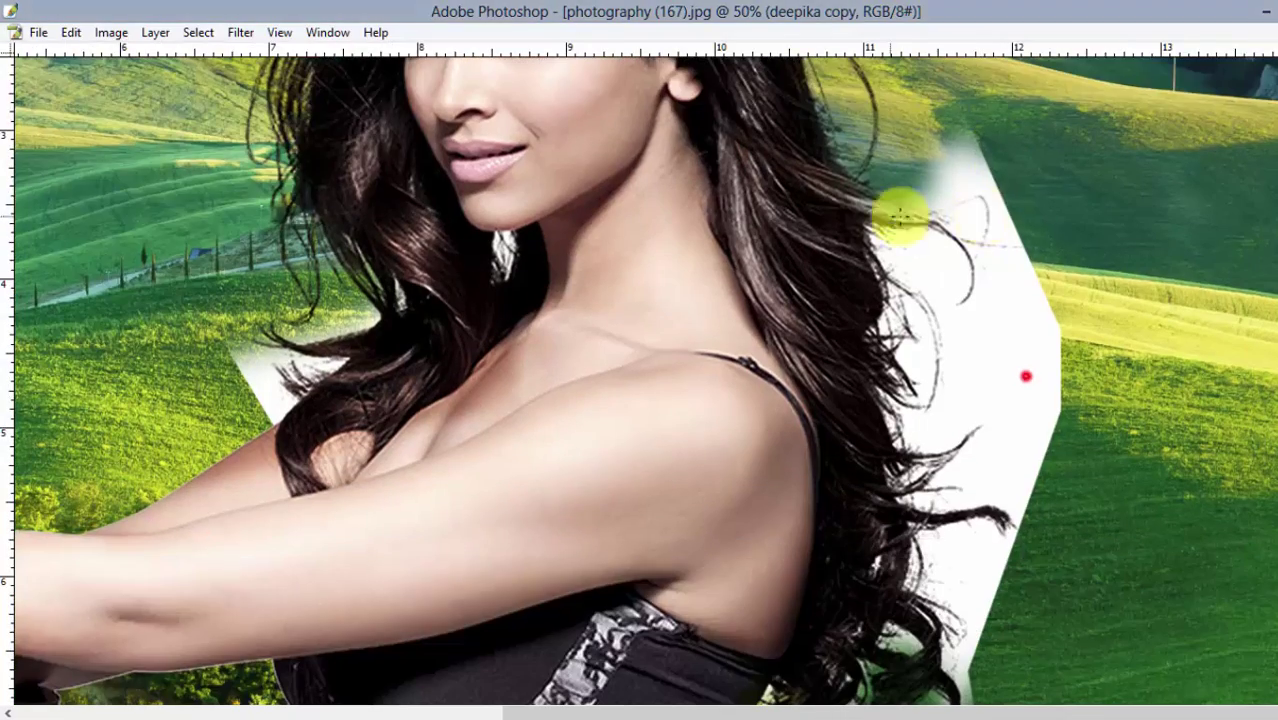
{"action": "mouse_move", "coordinate": [1091, 237]}
{"action": "left_mouse_down"}
{"action": "mouse_move", "coordinate": [1118, 398]}
{"action": "mouse_move", "coordinate": [908, 200]}
{"action": "mouse_move", "coordinate": [913, 392]}
{"action": "mouse_move", "coordinate": [1013, 400]}
{"action": "mouse_move", "coordinate": [1036, 496]}
{"action": "left_mouse_up"}
{"action": "scroll", "coordinate": [1036, 496], "scroll_direction": "down", "scroll_amount": 3}
{"action": "mouse_move", "coordinate": [937, 290]}
{"action": "left_mouse_down"}
{"action": "mouse_move", "coordinate": [920, 460]}
{"action": "mouse_move", "coordinate": [950, 522]}
{"action": "left_mouse_up"}
Erase the remaining white beside the front locks above the arm and return to the whole composite.
{"action": "scroll", "coordinate": [1100, 500], "scroll_direction": "up", "scroll_amount": 3}
{"action": "scroll", "coordinate": [1100, 500], "scroll_direction": "left", "scroll_amount": 5}
{"action": "mouse_move", "coordinate": [740, 430]}
{"action": "left_mouse_down"}
{"action": "mouse_move", "coordinate": [819, 379]}
{"action": "mouse_move", "coordinate": [720, 432]}
{"action": "left_mouse_up"}
{"action": "scroll", "coordinate": [720, 432], "scroll_direction": "up", "scroll_amount": 2}
{"action": "scroll", "coordinate": [720, 432], "scroll_direction": "right", "scroll_amount": 5}
{"action": "key", "text": "ctrl+minus"}
{"action": "key", "text": "ctrl+minus"}
{"action": "key", "text": "ctrl+minus"}
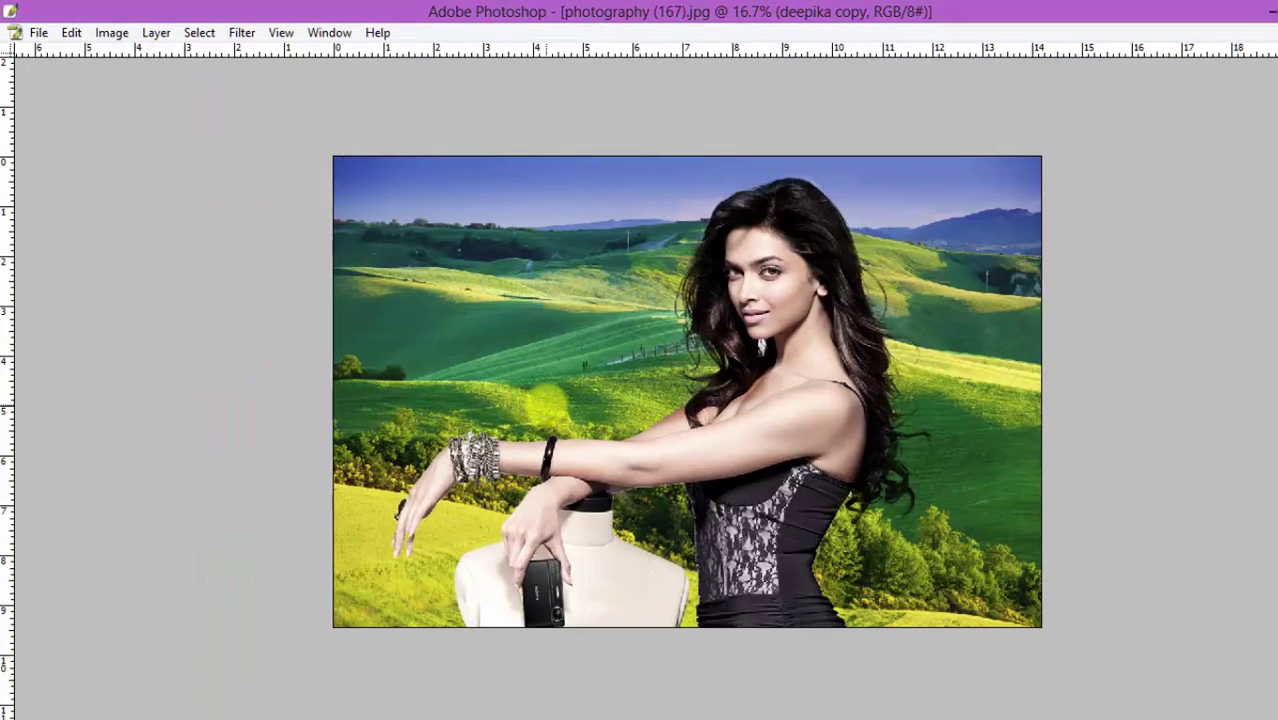
{"action": "key", "text": "Tab"}
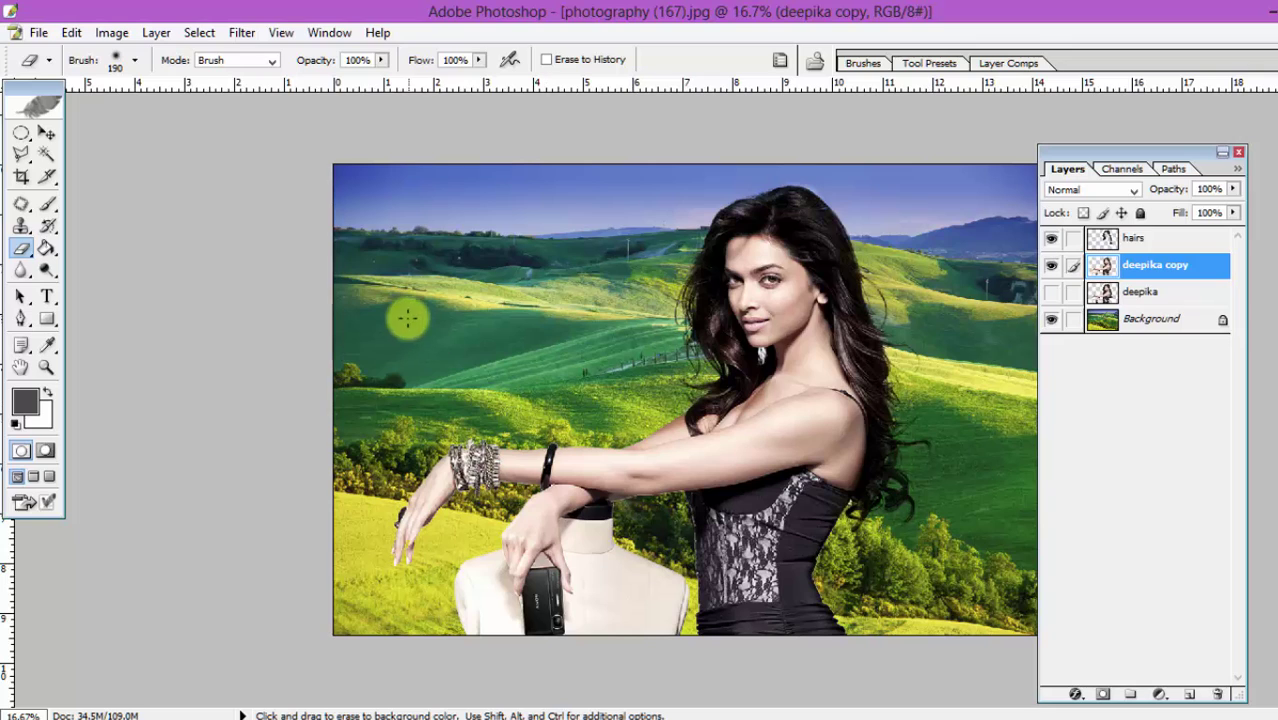
Compare the whole composite with the hairs layer hidden and shown.
{"action": "left_click", "coordinate": [1051, 240]}
{"action": "left_click", "coordinate": [1052, 242]}
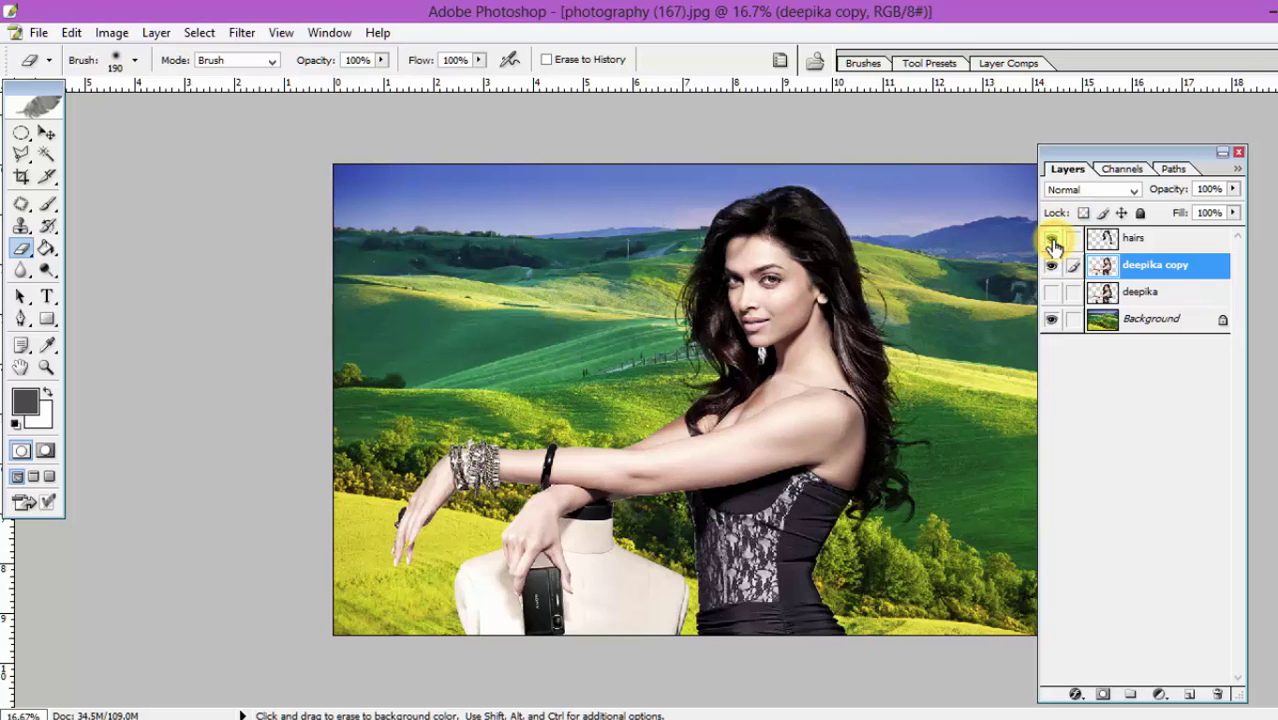
{"action": "left_click", "coordinate": [1052, 242]}
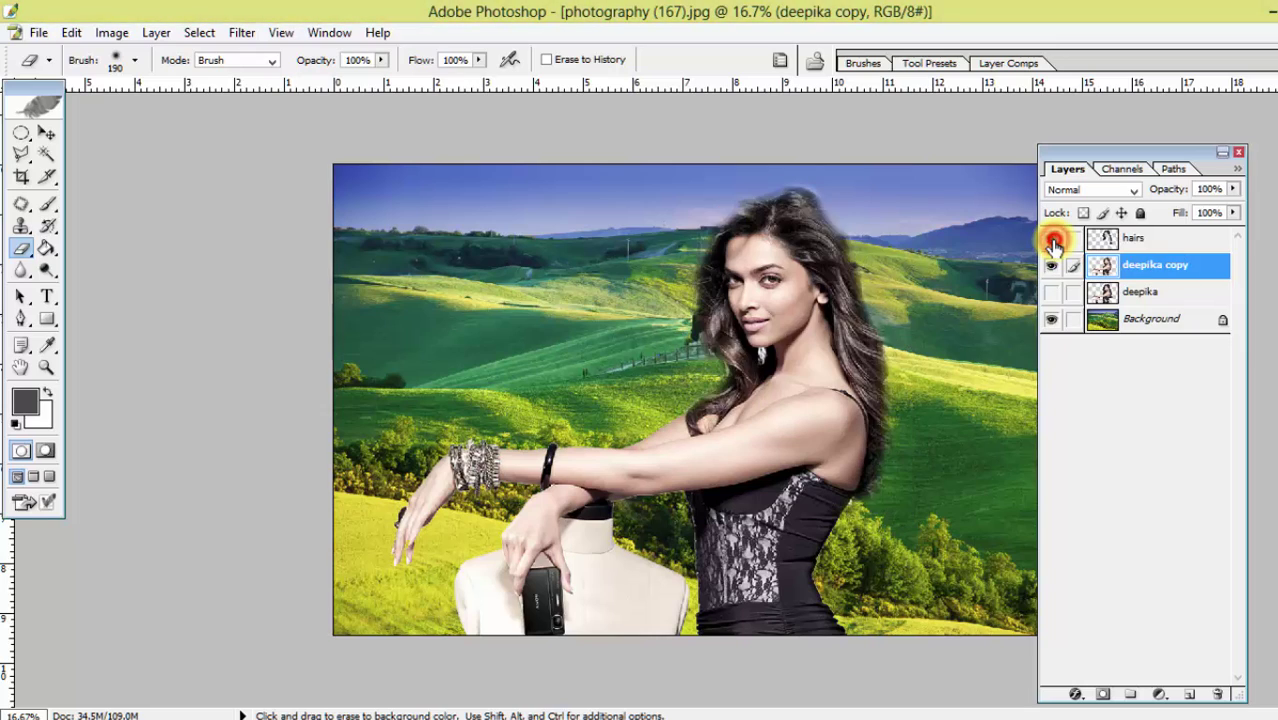
{"action": "left_click", "coordinate": [1052, 242]}
{"action": "left_click", "coordinate": [1052, 242]}
{"action": "left_click", "coordinate": [1052, 242]}
Examine the hair around the neck and back close up, with the hairs layer hidden and shown.
{"action": "key", "text": "ctrl+plus"}
{"action": "key", "text": "ctrl+plus"}
{"action": "key", "text": "ctrl+plus"}
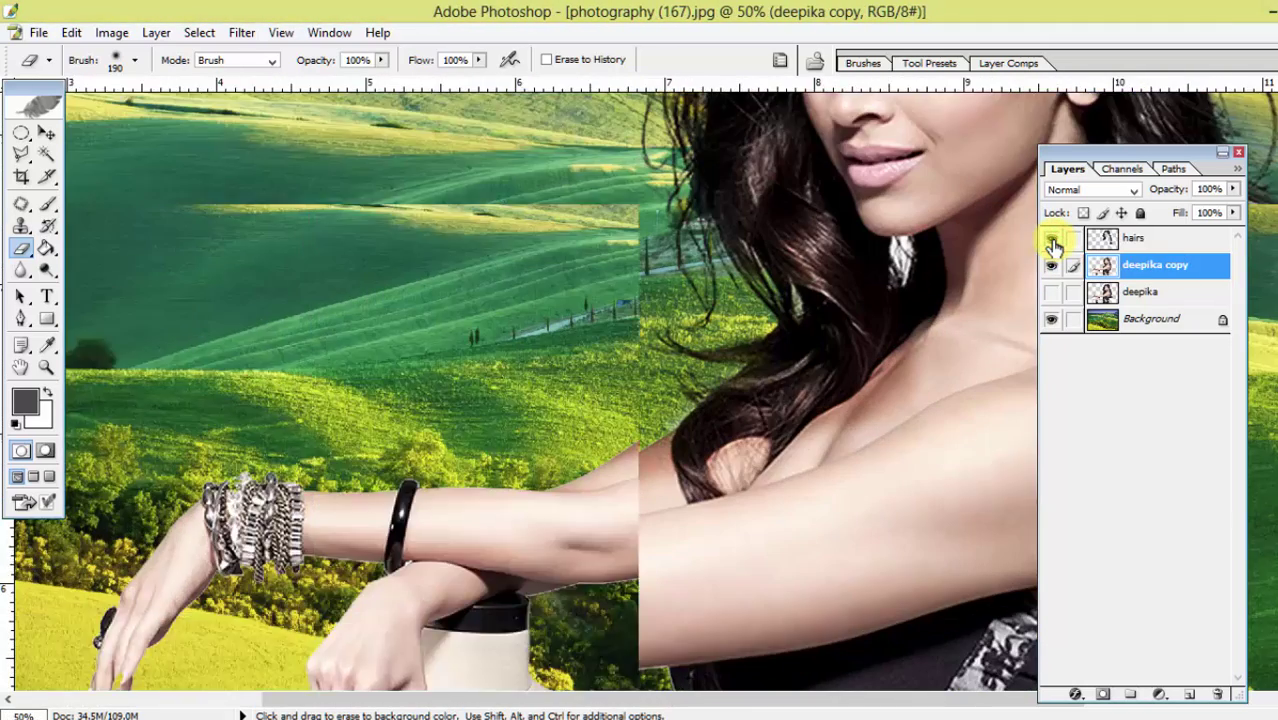
{"action": "key", "text": "ctrl+plus"}
{"action": "left_click_drag", "start_coordinate": [808, 386], "coordinate": [204, 548]}
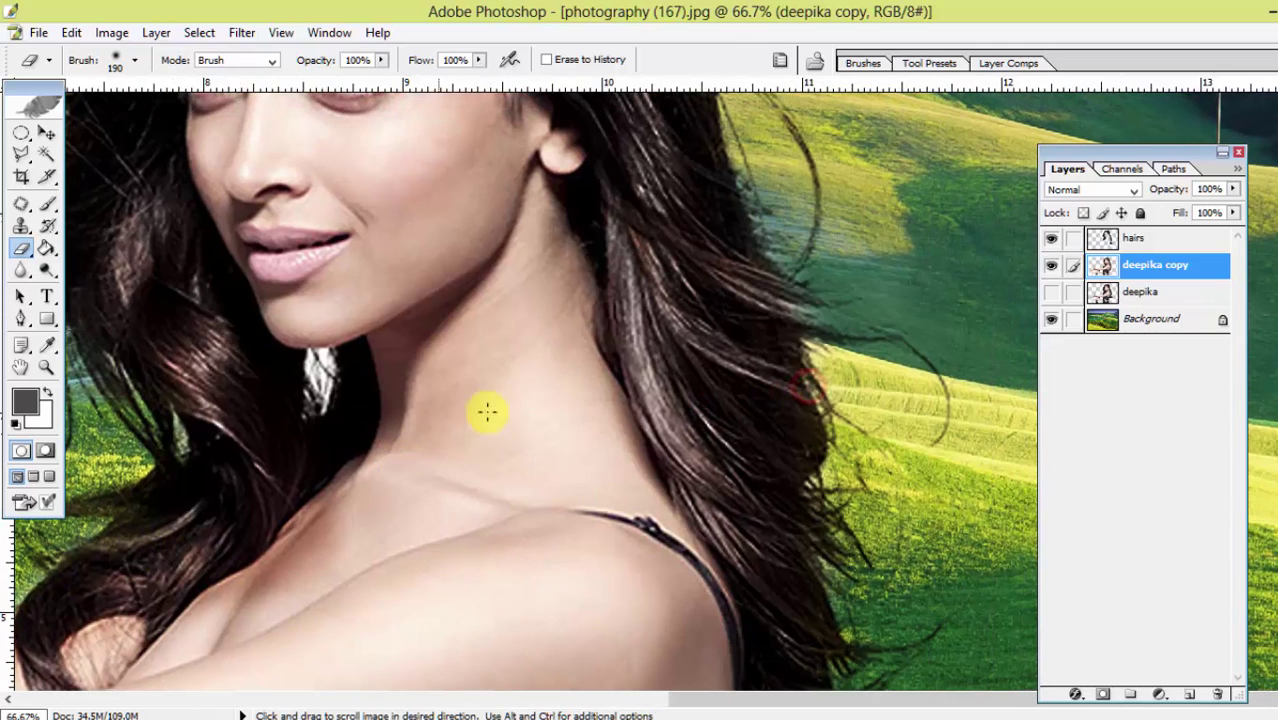
{"action": "left_click", "coordinate": [1052, 242]}
{"action": "left_click", "coordinate": [1052, 242]}
{"action": "left_click", "coordinate": [1052, 242]}
{"action": "left_click", "coordinate": [1052, 242]}
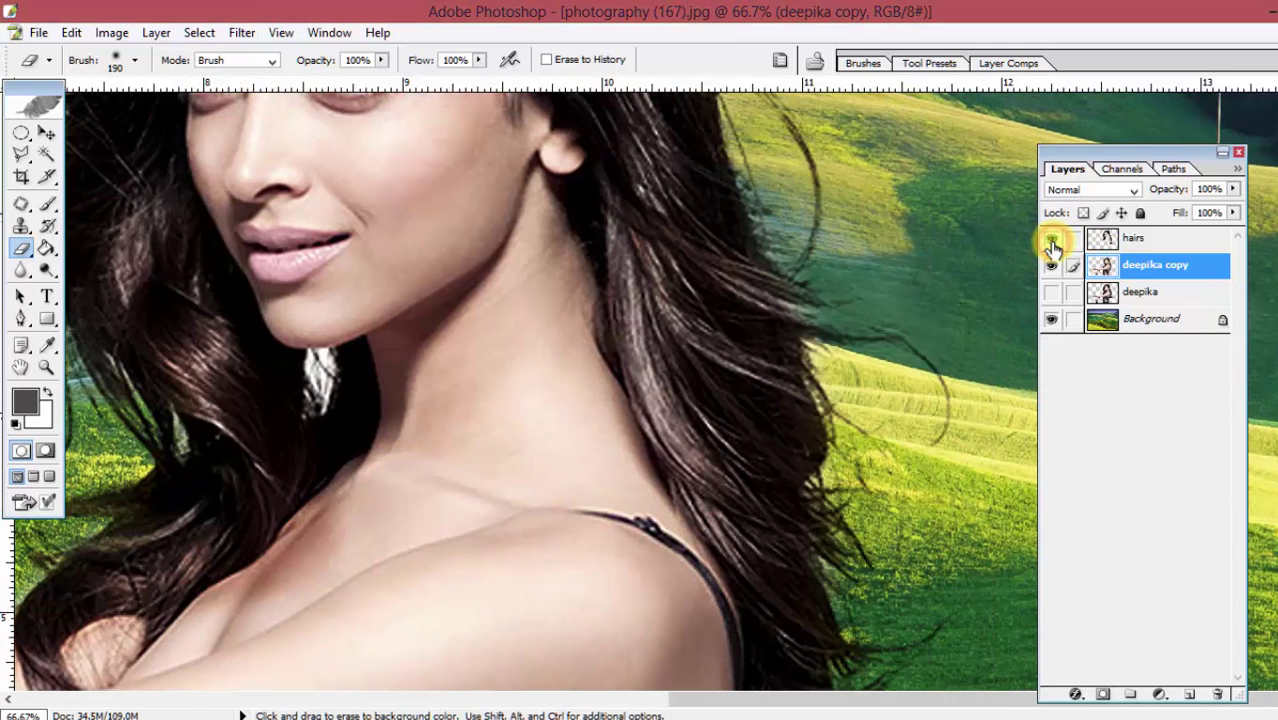
{"action": "left_click", "coordinate": [1052, 242]}
{"action": "left_click", "coordinate": [1052, 242]}
Adjust the Black amount of the Blacks range on the deepika copy layer with Selective Color, using the Relative method.
{"action": "left_click", "coordinate": [1148, 270]}
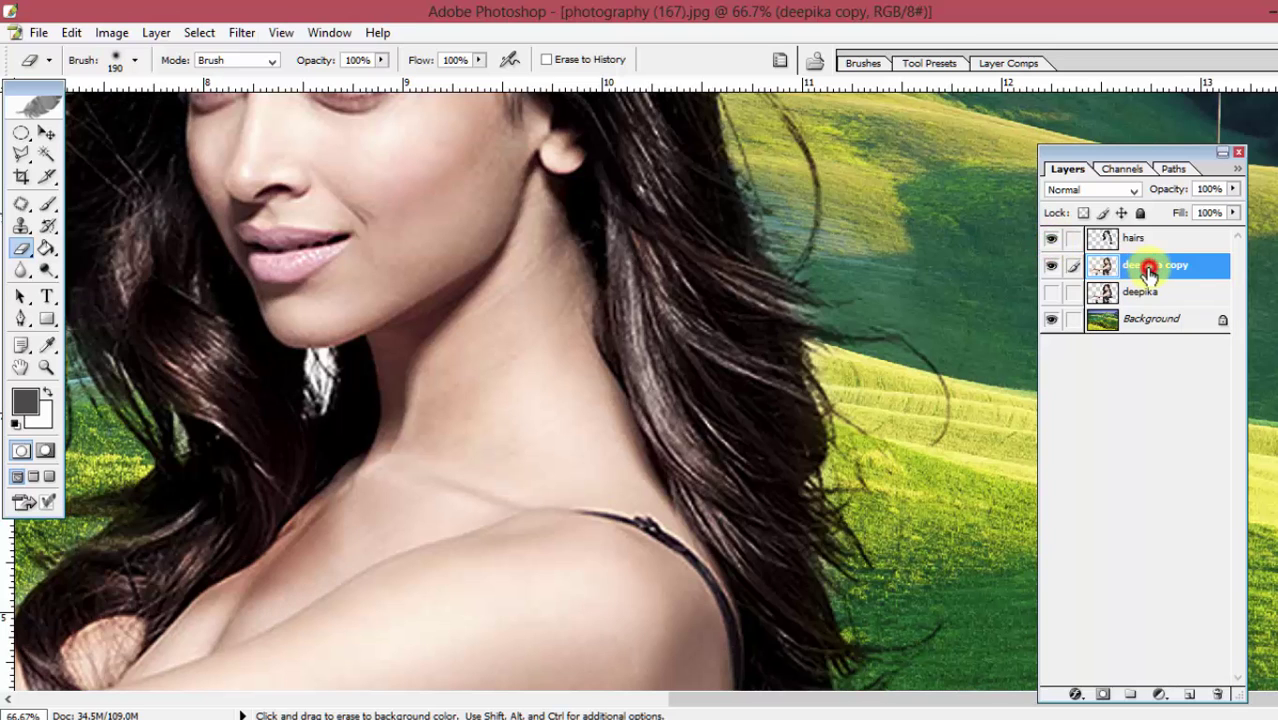
{"action": "key", "text": "ctrl+minus"}
{"action": "key", "text": "ctrl+minus"}
{"action": "key", "text": "ctrl+minus"}
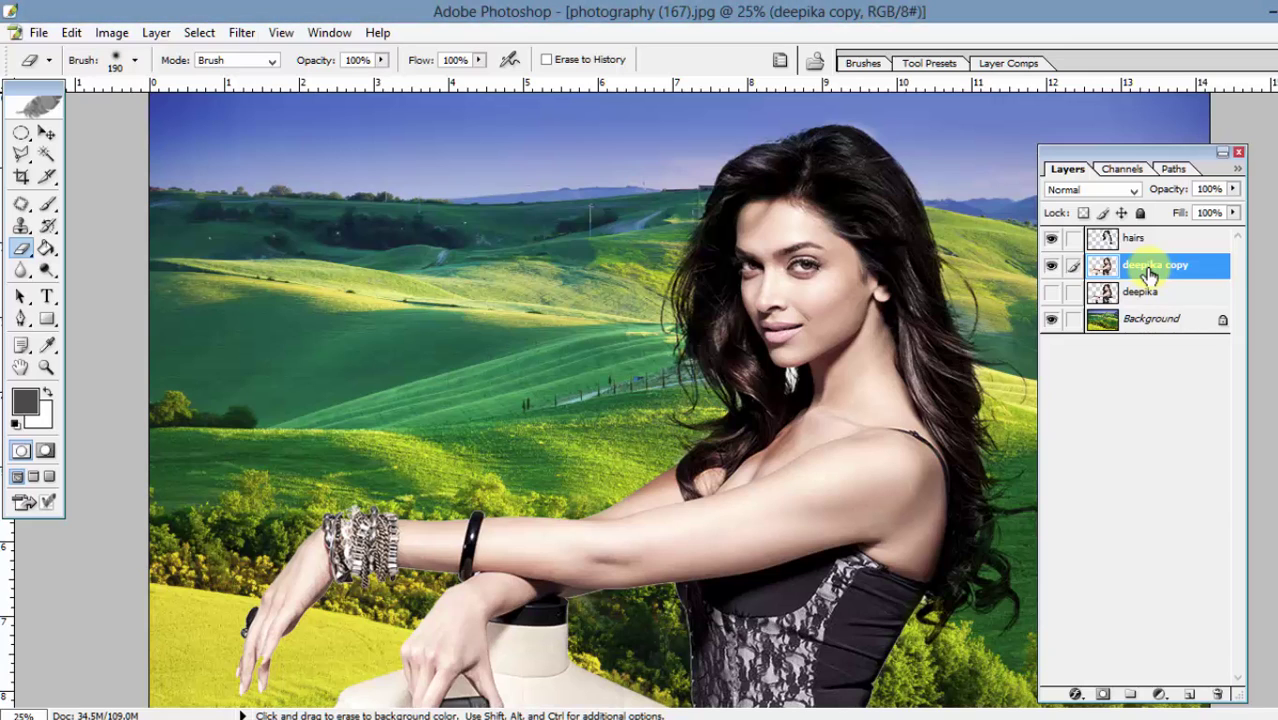
{"action": "key", "text": "alt"}
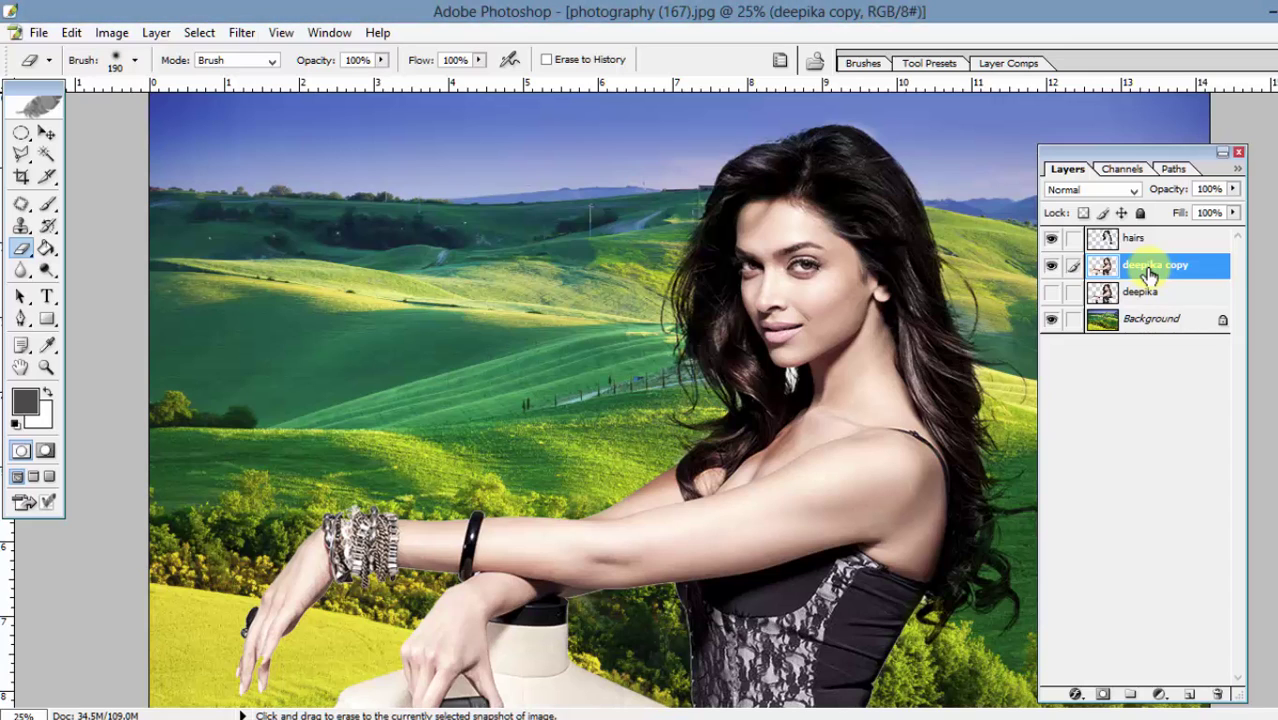
{"action": "key", "text": "alt+i"}
{"action": "key", "text": "Down"}
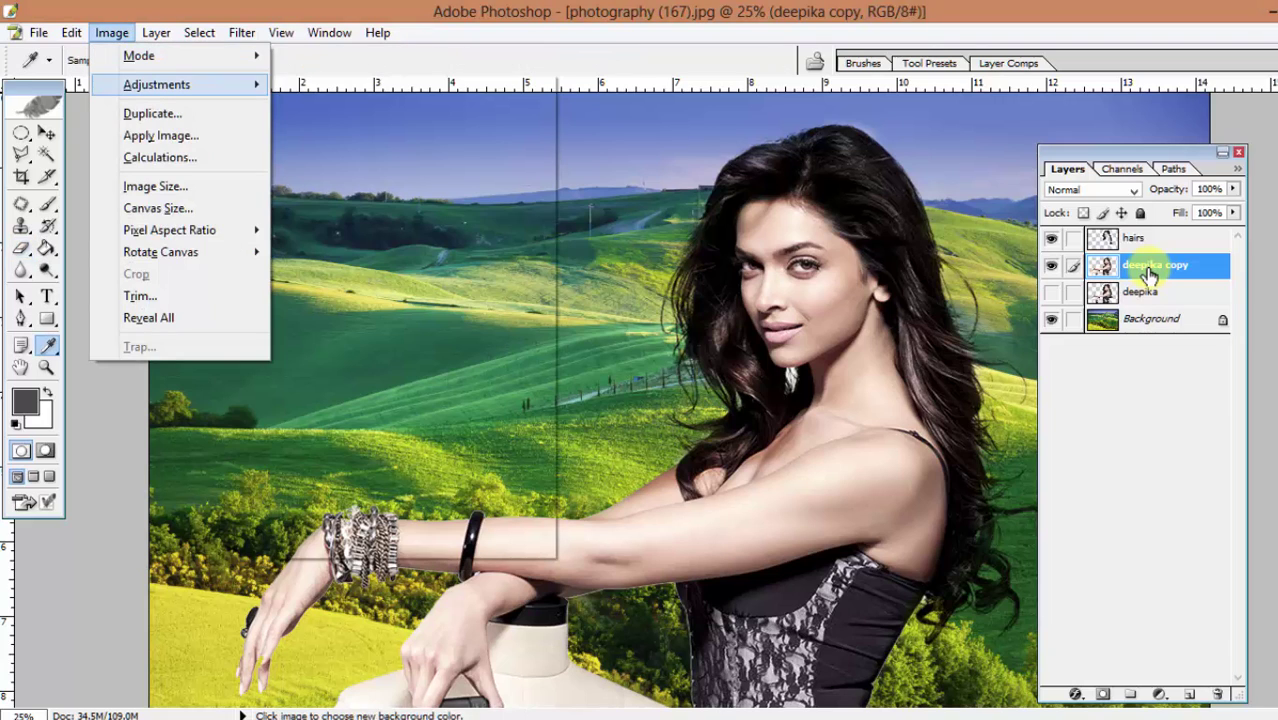
{"action": "key", "text": "Right"}
{"action": "key", "text": "Down"}
{"action": "key", "text": "Down"}
{"action": "key", "text": "Down"}
{"action": "key", "text": "Down"}
{"action": "key", "text": "Down"}
{"action": "key", "text": "Down"}
{"action": "key", "text": "Down"}
{"action": "key", "text": "Down"}
{"action": "key", "text": "Down"}
{"action": "key", "text": "Down"}
{"action": "key", "text": "Down"}
{"action": "key", "text": "Down"}
{"action": "key", "text": "Down"}
{"action": "key", "text": "Down"}
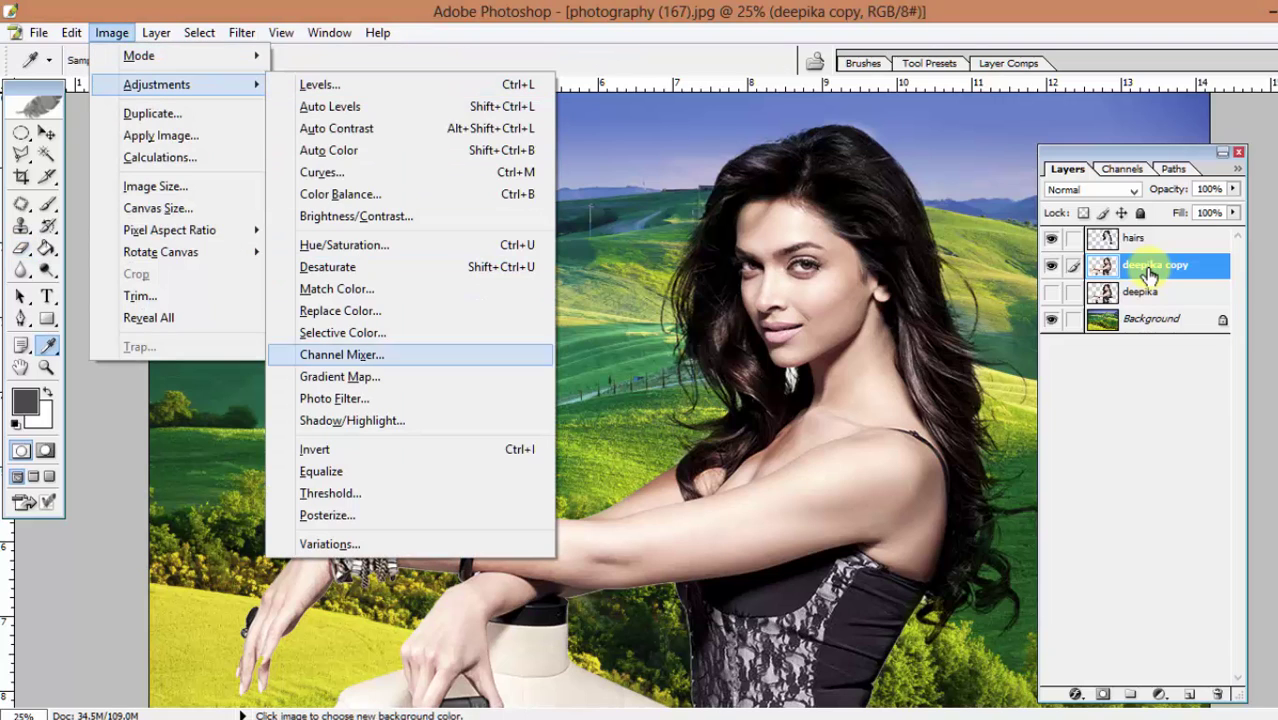
{"action": "key", "text": "Up"}
{"action": "key", "text": "Up"}
{"action": "key", "text": "Up"}
{"action": "key", "text": "Return"}
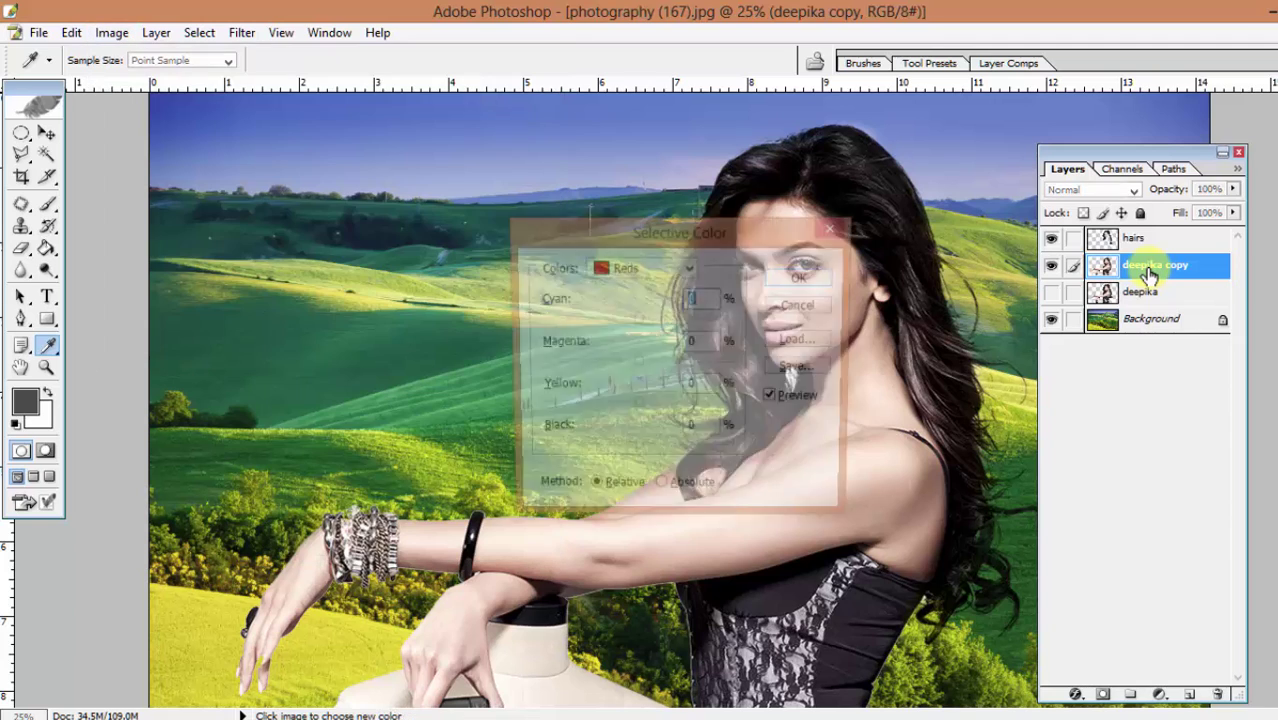
{"action": "left_click", "coordinate": [636, 267]}
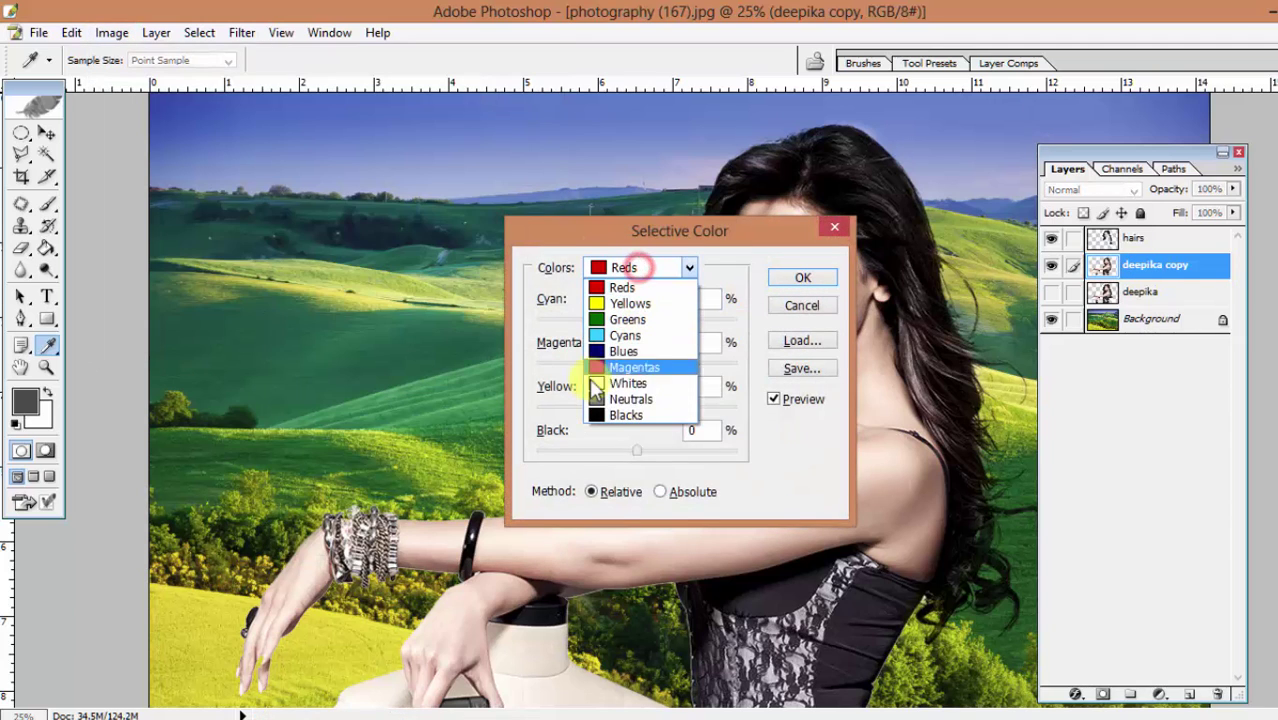
{"action": "left_click", "coordinate": [605, 413]}
{"action": "left_click_drag", "start_coordinate": [676, 224], "coordinate": [298, 114]}
{"action": "left_click_drag", "start_coordinate": [258, 345], "coordinate": [310, 345]}
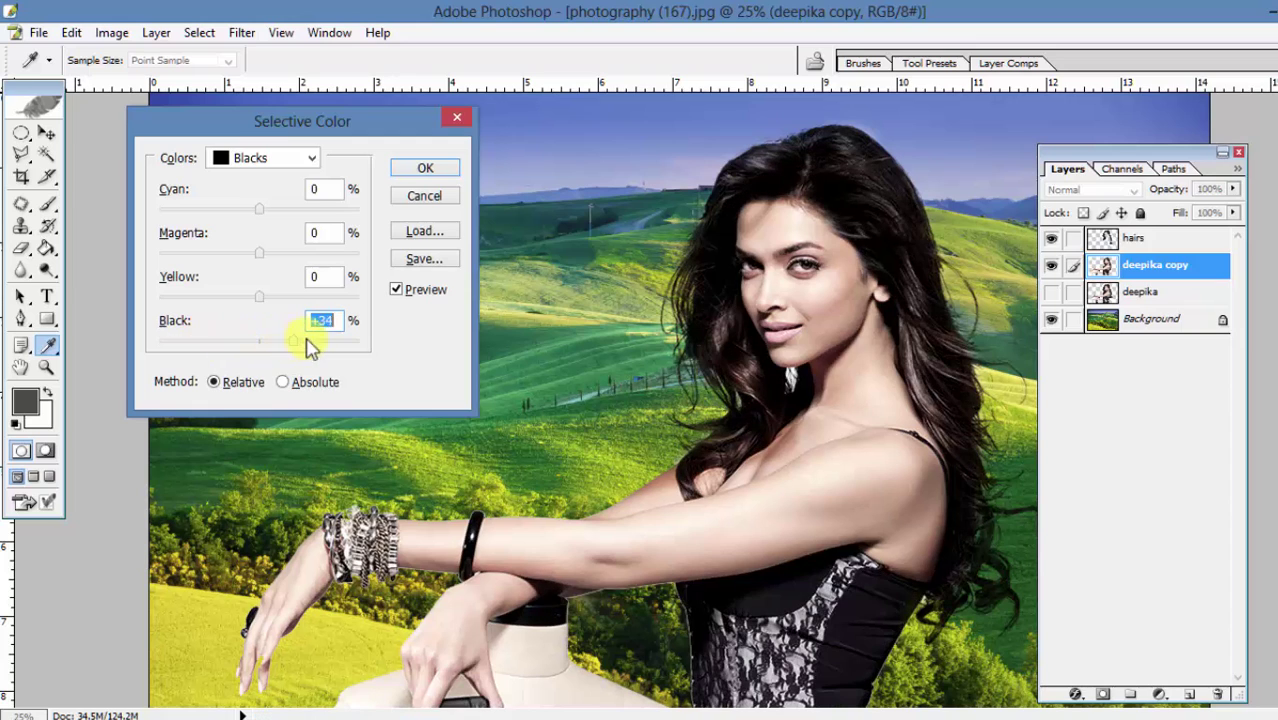
{"action": "left_click_drag", "start_coordinate": [410, 345], "coordinate": [270, 345]}
{"action": "left_click", "coordinate": [425, 168]}
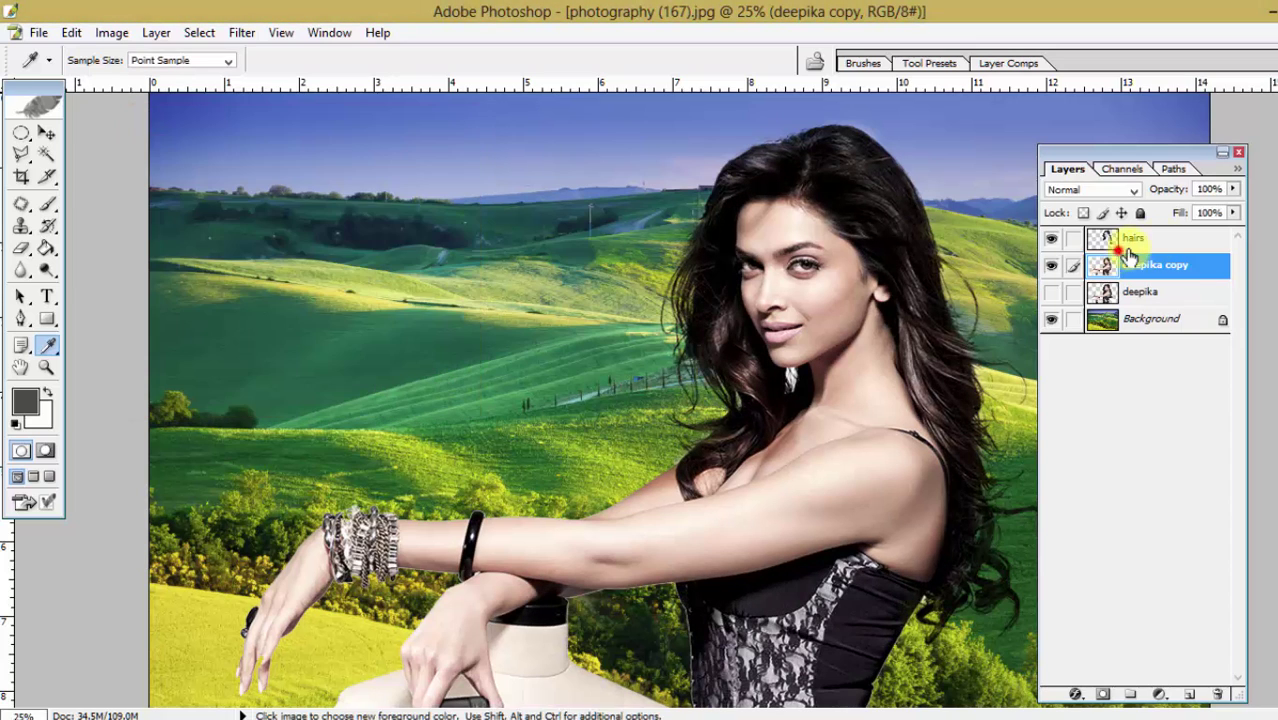
Link the hairs layer with the deepika copy layer and reposition the woman over the landscape.
{"action": "left_click", "coordinate": [1073, 244]}
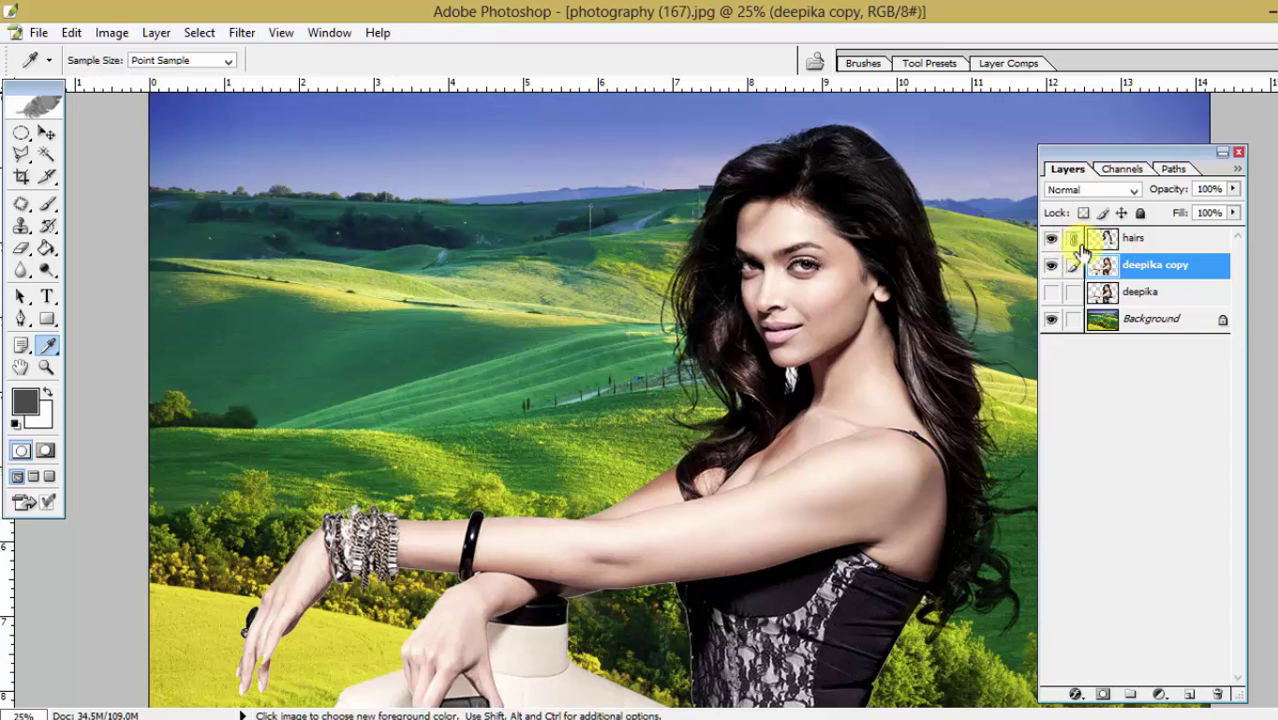
{"action": "left_click", "coordinate": [1120, 240]}
{"action": "left_click", "coordinate": [1150, 265]}
{"action": "left_click", "coordinate": [1133, 240]}
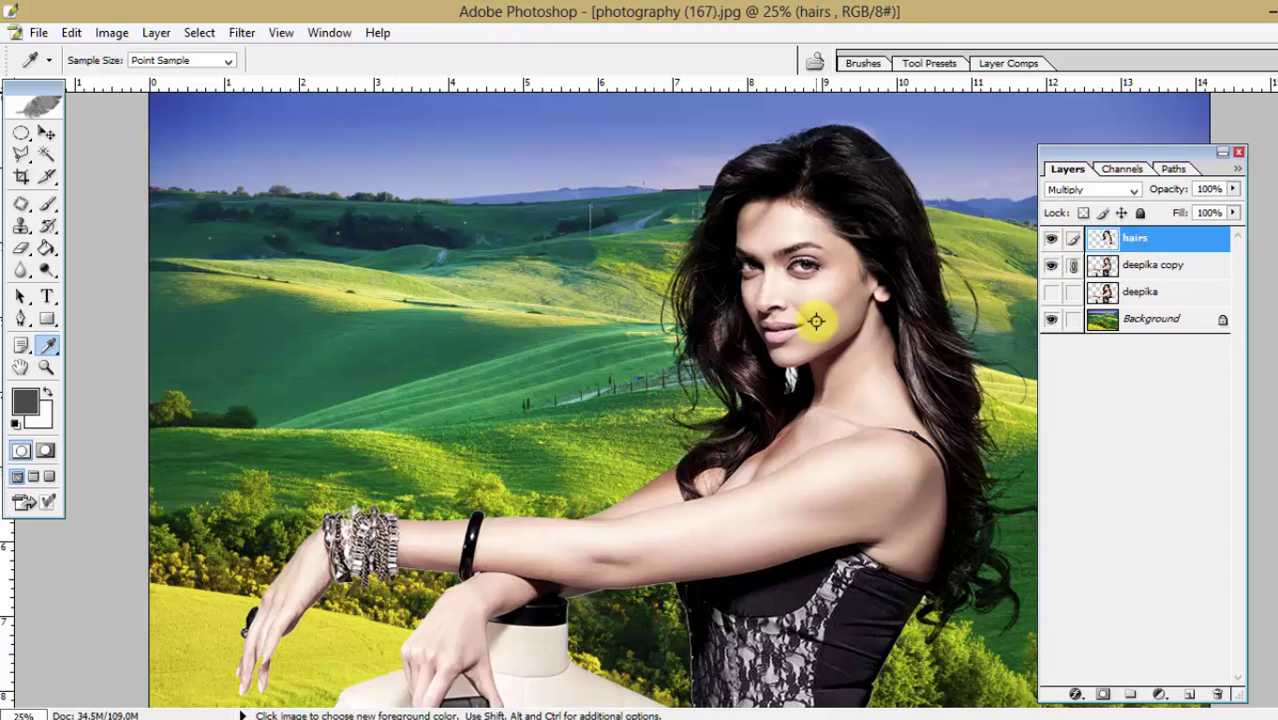
{"action": "left_click_drag", "start_coordinate": [819, 322], "coordinate": [750, 344]}
{"action": "key", "text": "ctrl+minus"}
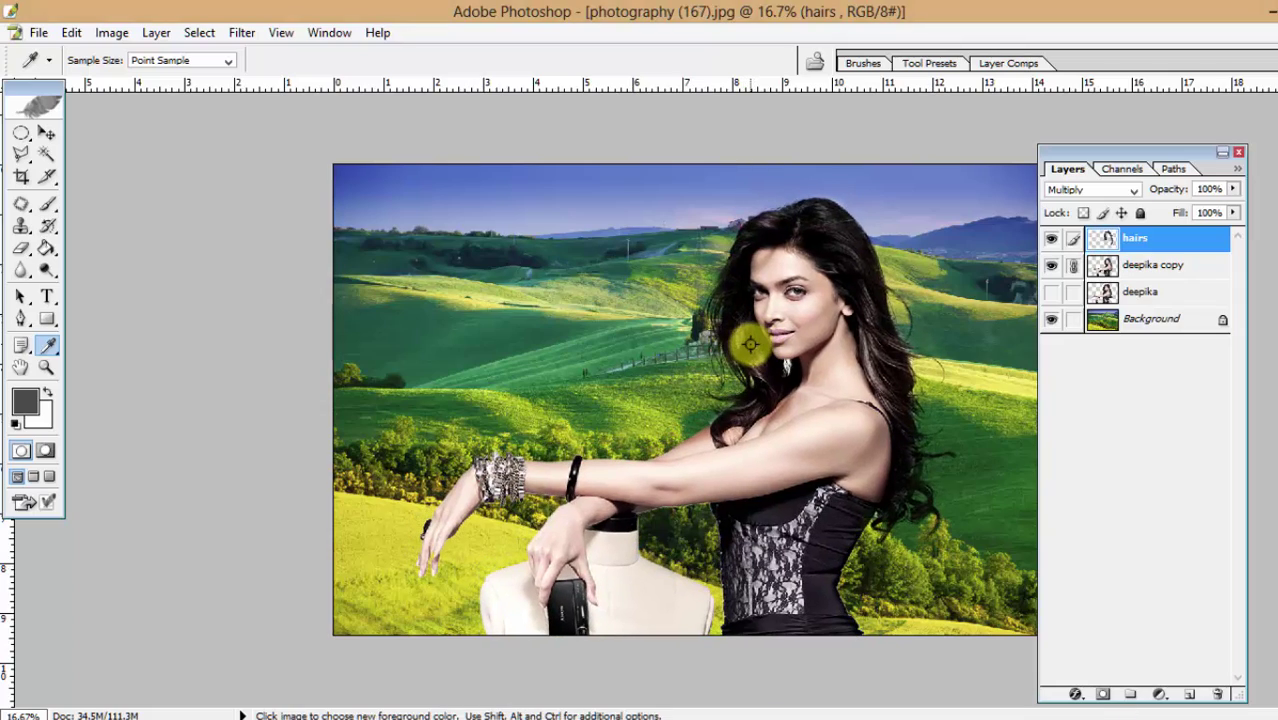
{"action": "key", "text": "ctrl"}
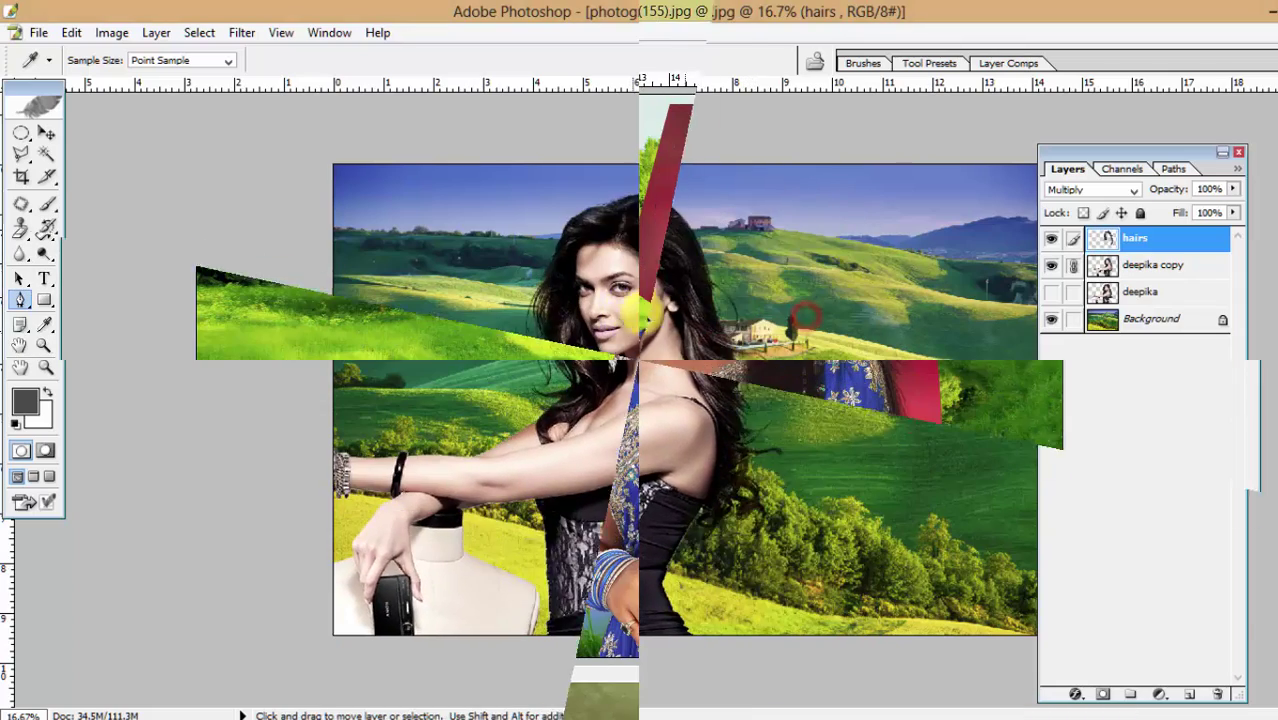
In photography (155).jpg, isolate the hair of the woman in the blue sari on Layer 1 using a Pen path turned into a feathered selection.
{"action": "left_click", "coordinate": [807, 163]}
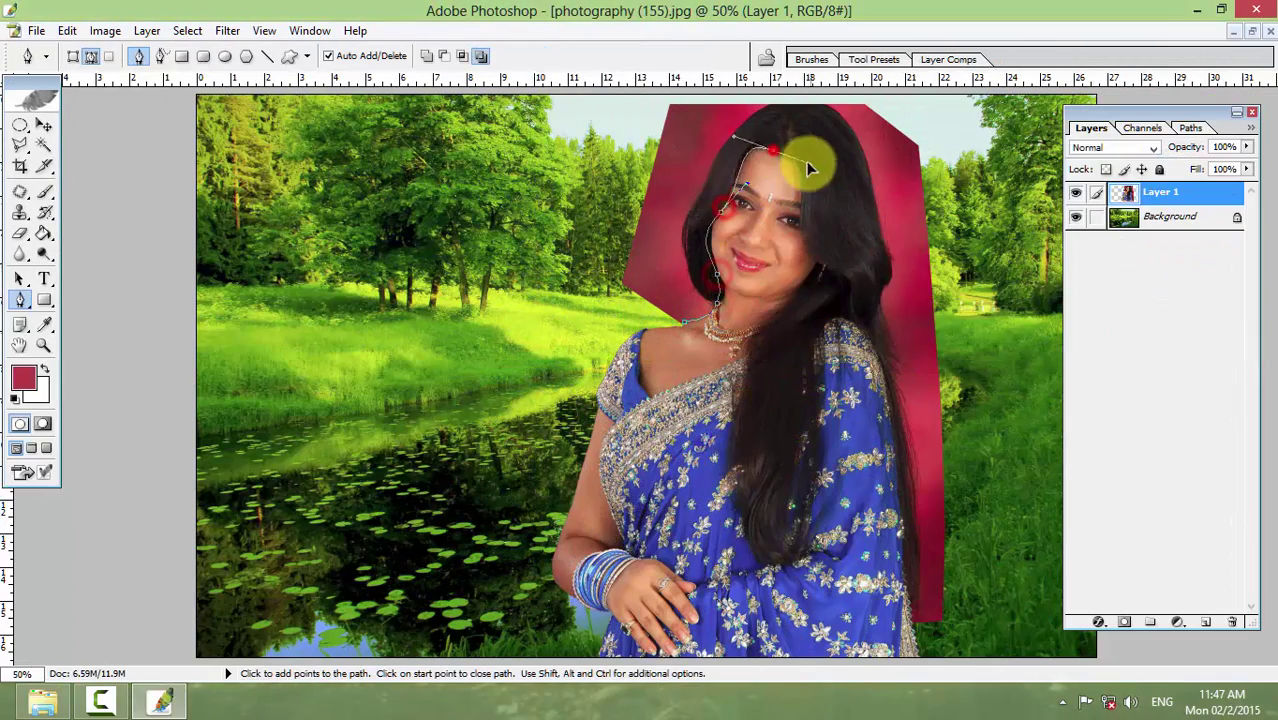
{"action": "left_click", "coordinate": [847, 322]}
{"action": "left_click", "coordinate": [893, 613]}
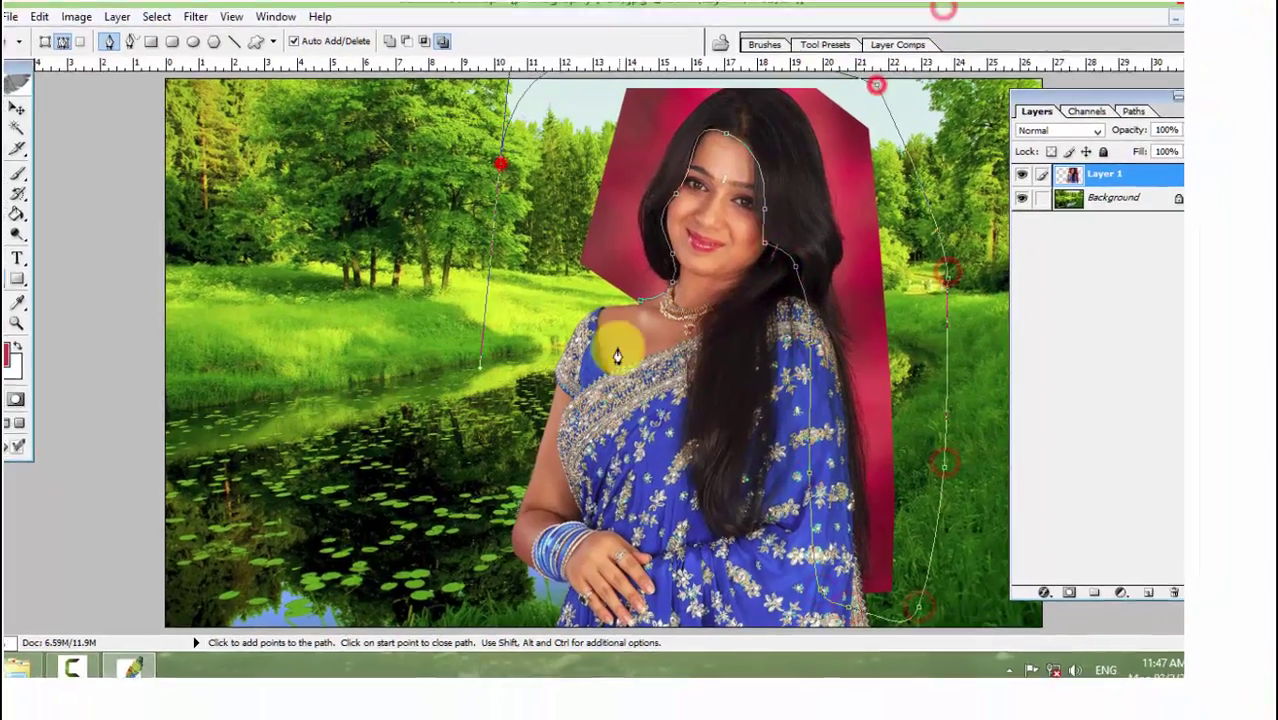
{"action": "key", "text": "ctrl+Return"}
{"action": "key", "text": "ctrl+alt+d"}
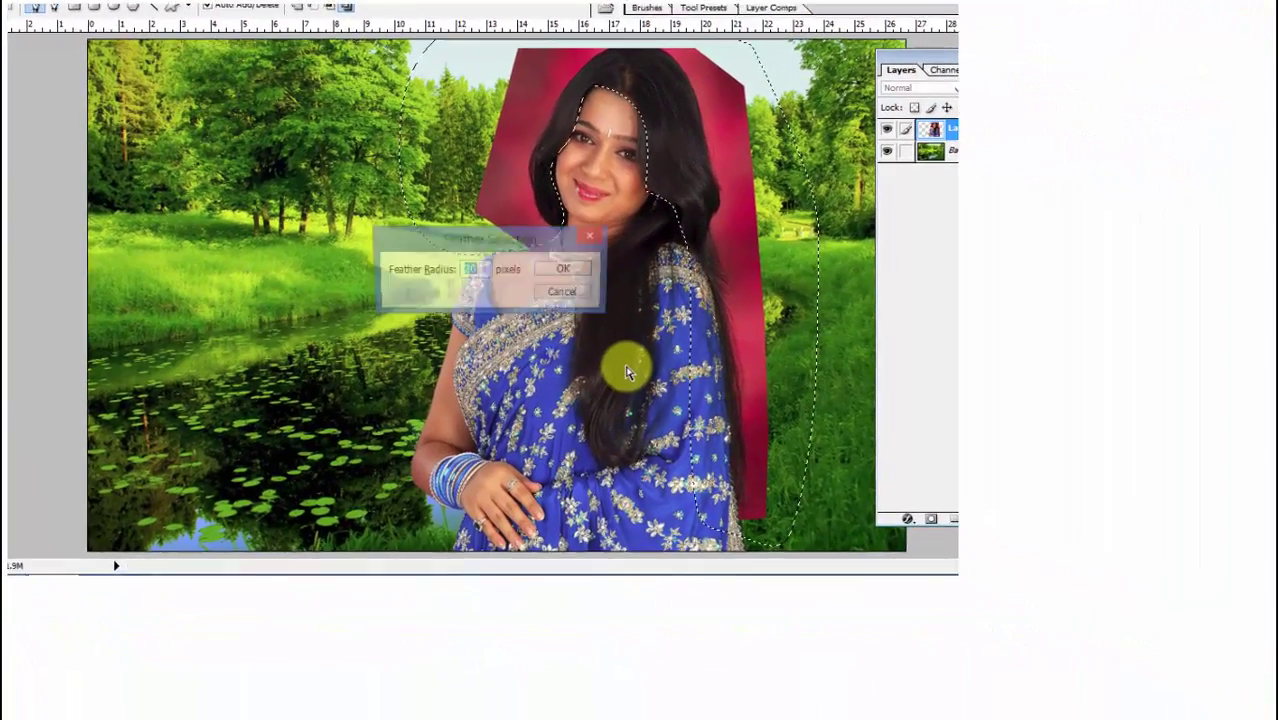
{"action": "key", "text": "Return"}
{"action": "key", "text": "Delete"}
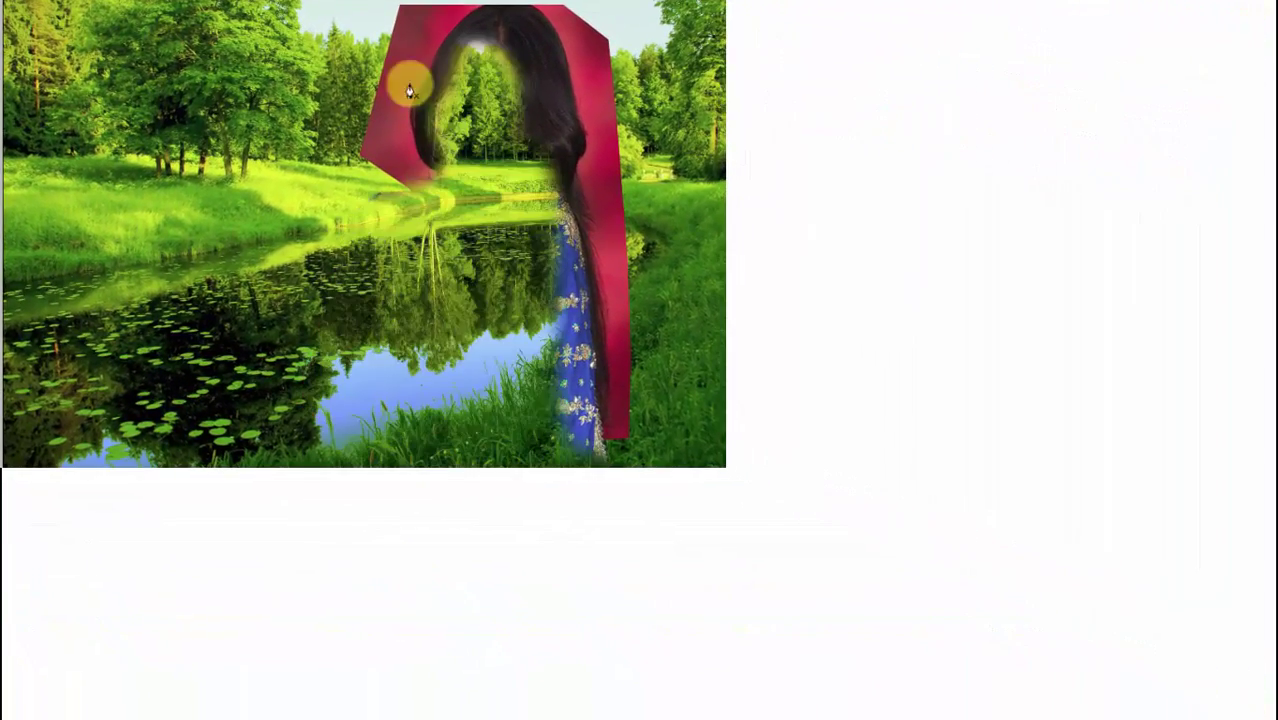